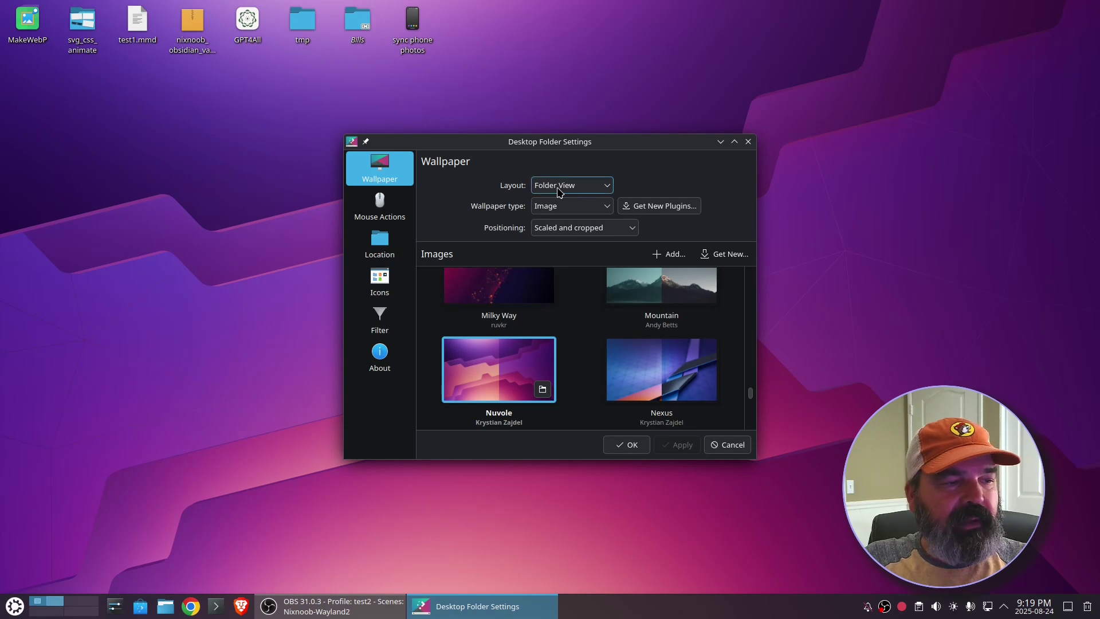
- Close the desktop settings without changes and link the Bills desktop folder to the Bills activity
{"action": "left_click", "coordinate": [725, 445]}
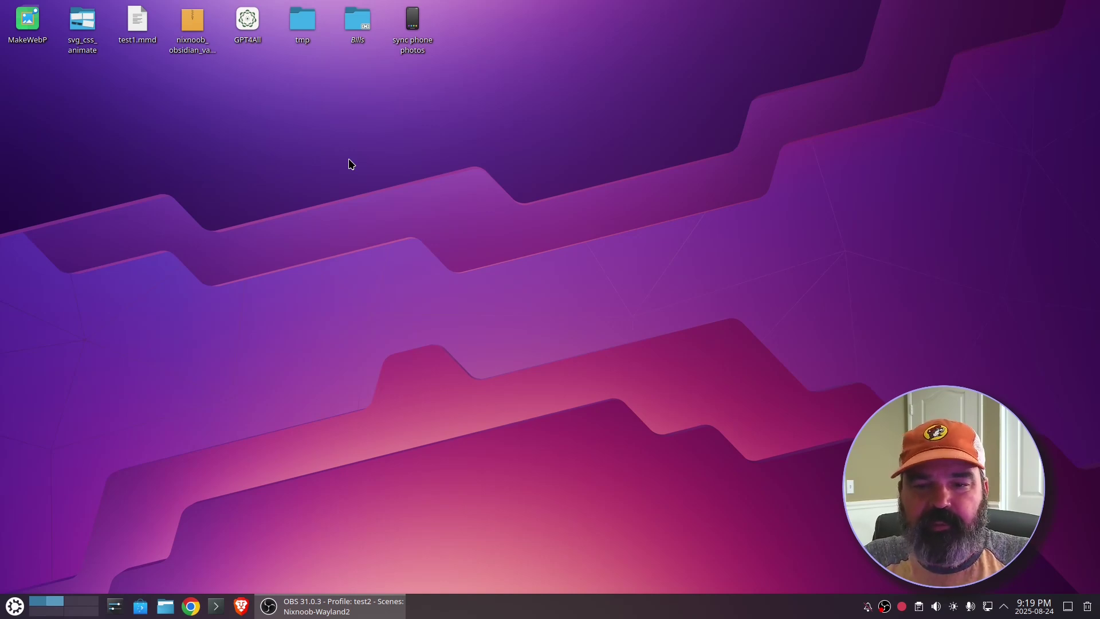
{"action": "right_click", "coordinate": [357, 39]}
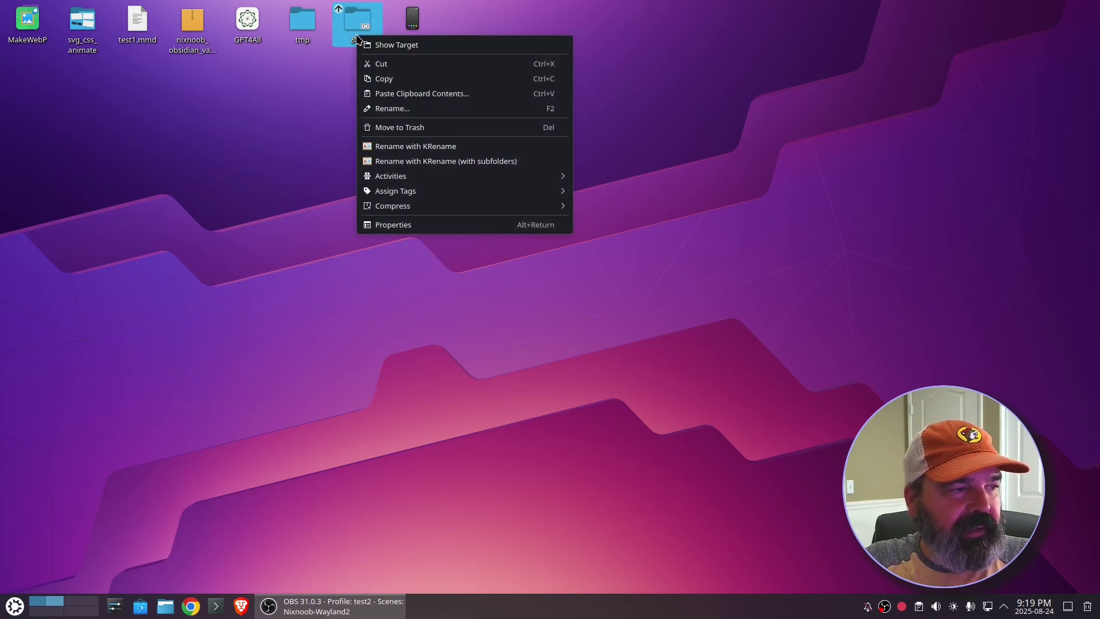
{"action": "mouse_move", "coordinate": [400, 176]}
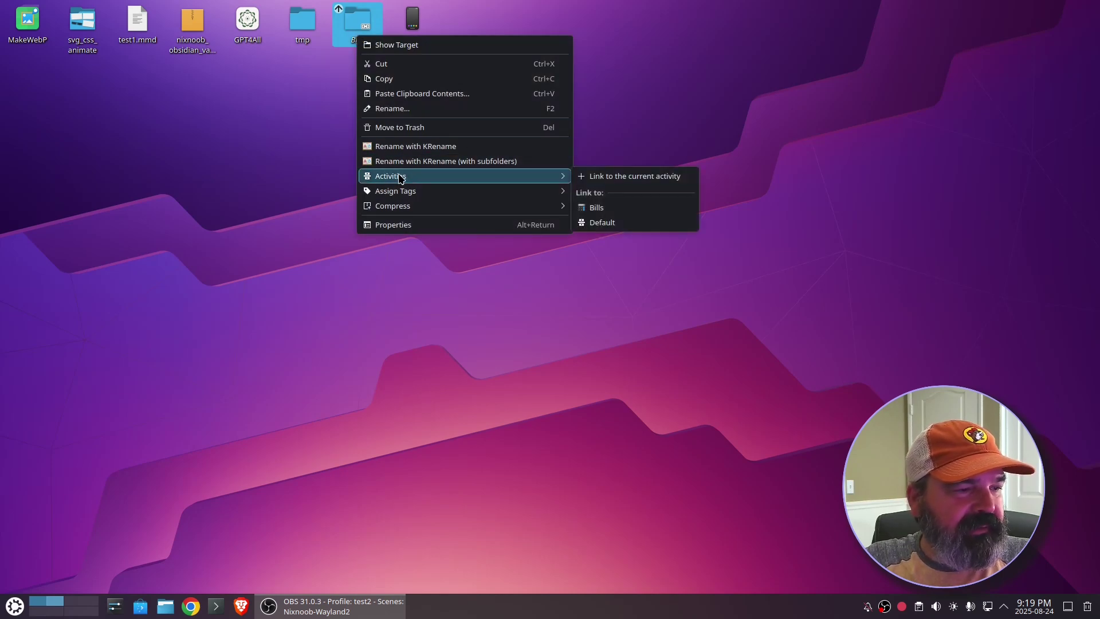
{"action": "left_click", "coordinate": [622, 210]}
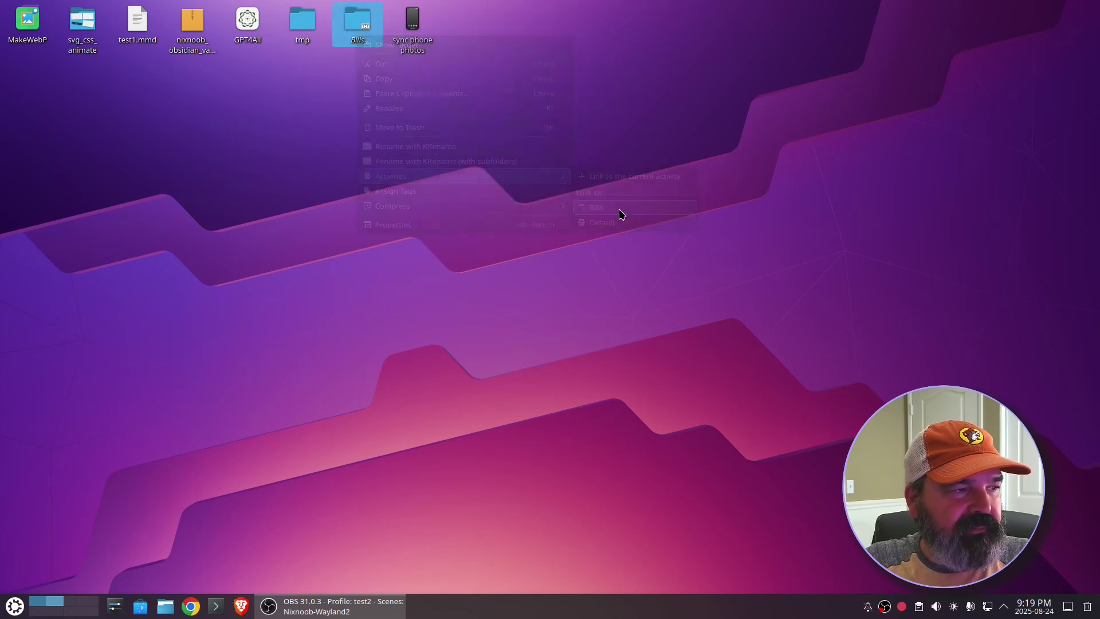
{"action": "right_click", "coordinate": [309, 39]}
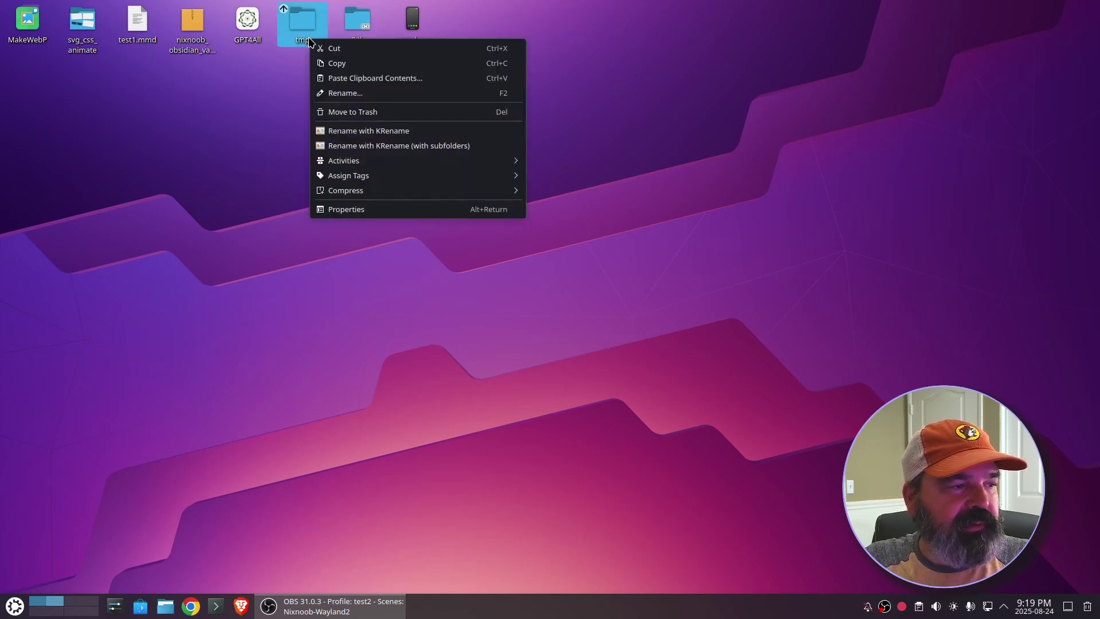
{"action": "mouse_move", "coordinate": [352, 181]}
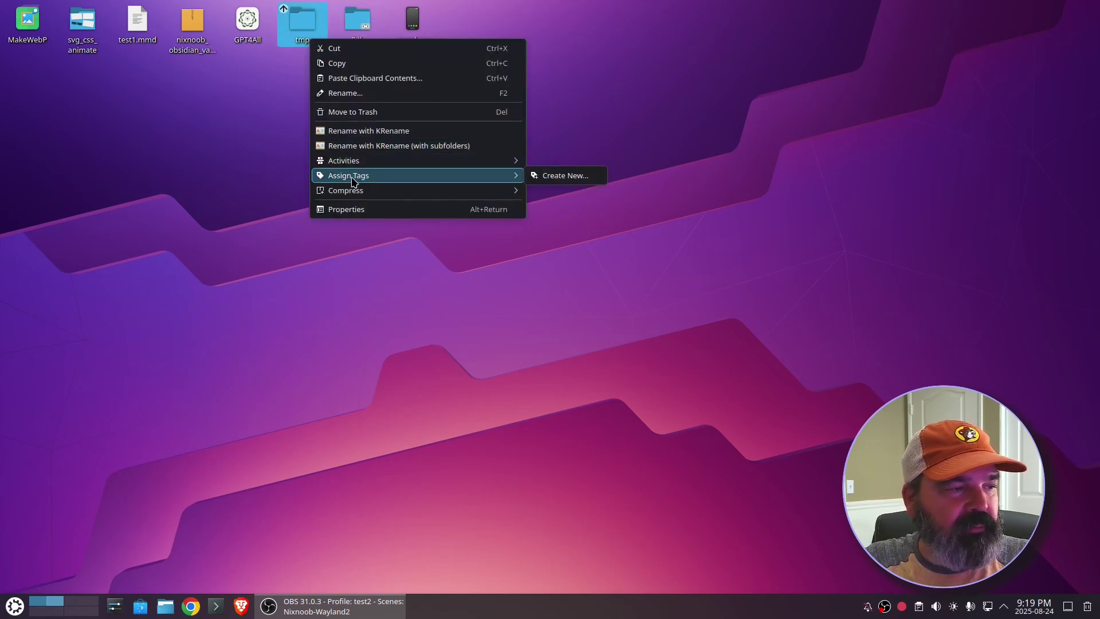
{"action": "left_click", "coordinate": [573, 192]}
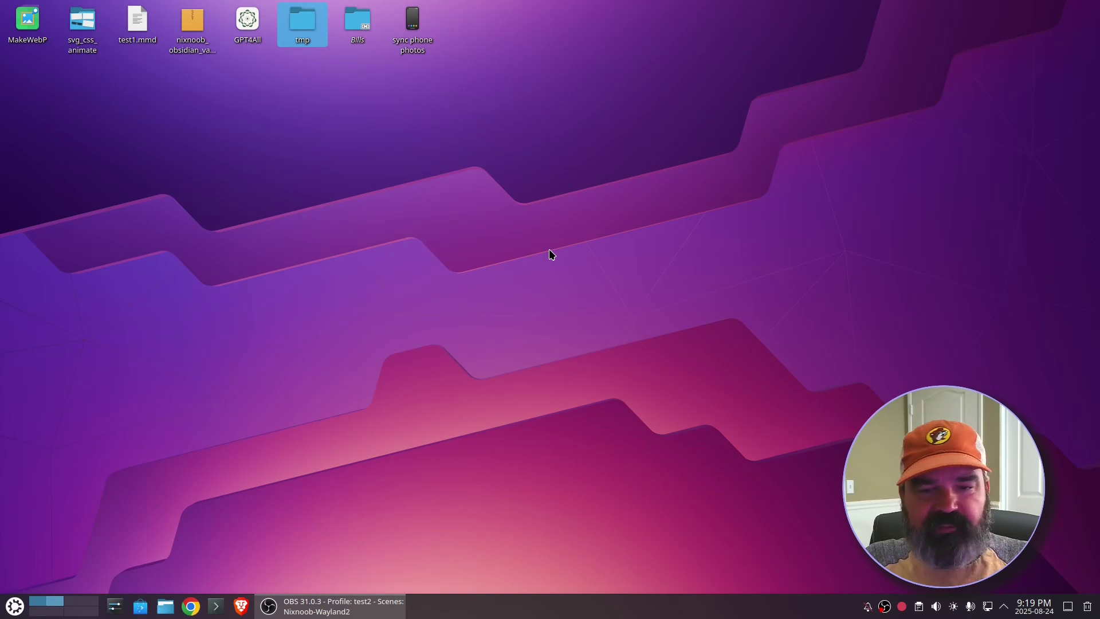
- Check which folder location the current activity's desktop is set to show, leaving the settings unchanged
{"action": "right_click", "coordinate": [530, 201]}
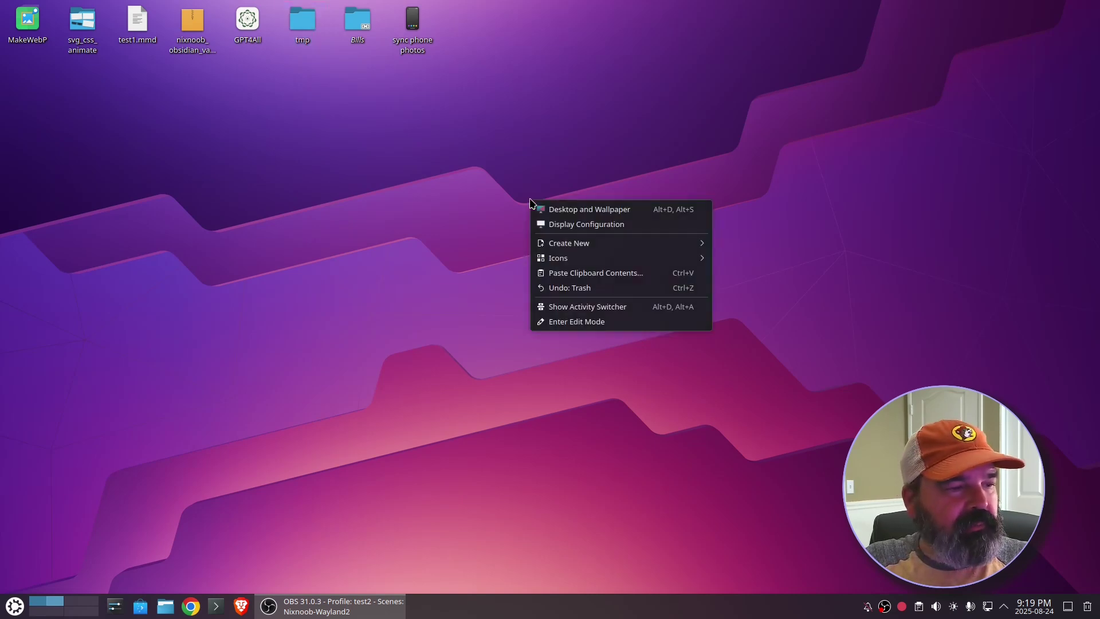
{"action": "left_click", "coordinate": [570, 210]}
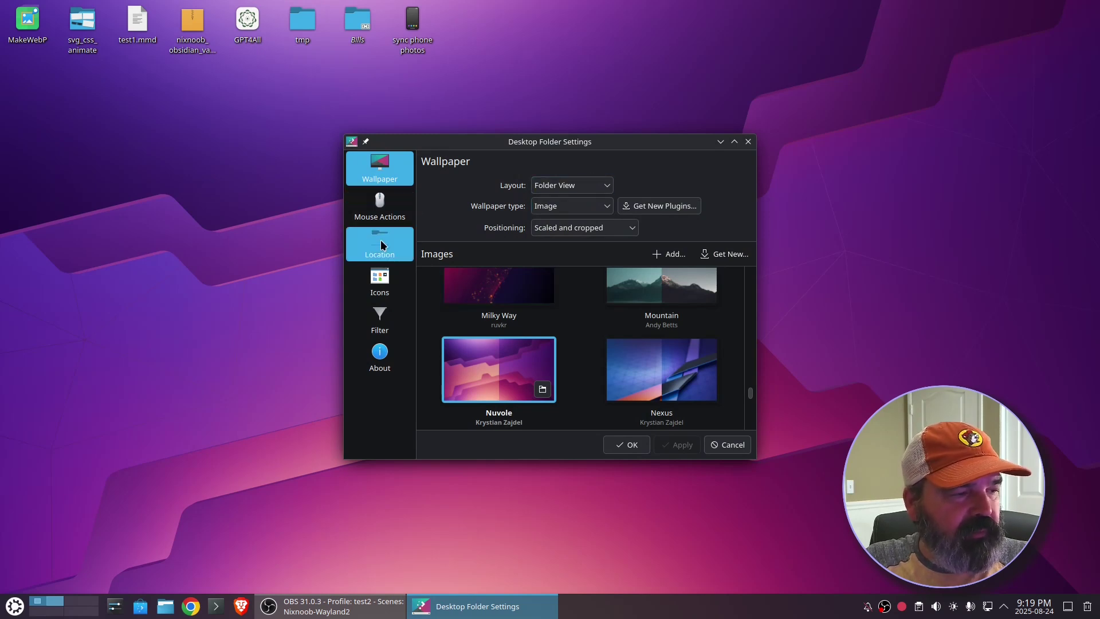
{"action": "left_click", "coordinate": [382, 245]}
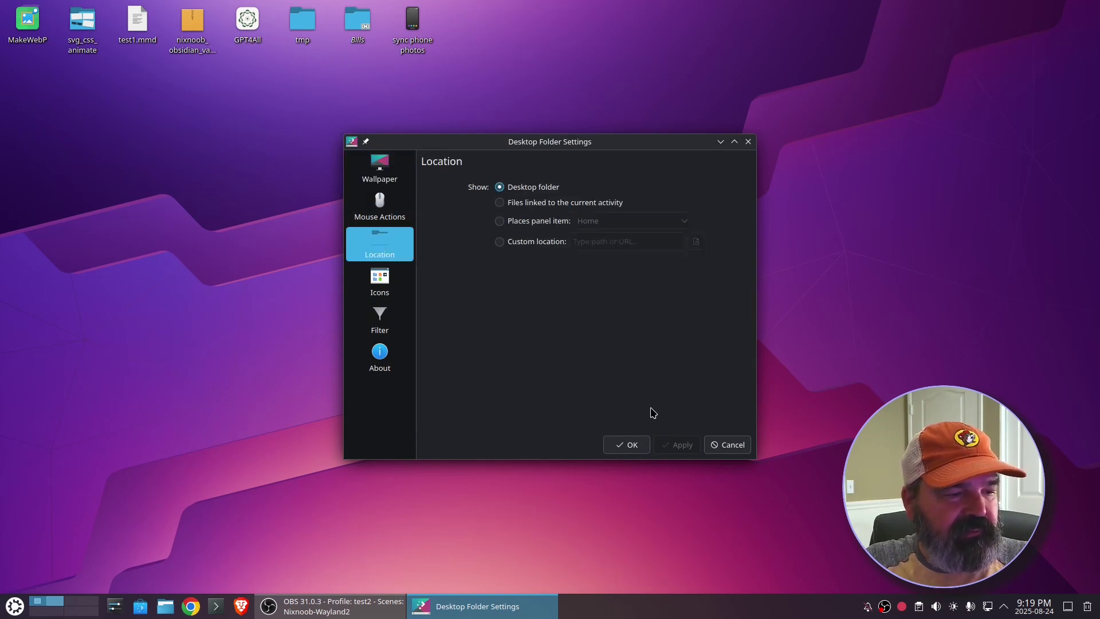
{"action": "left_click", "coordinate": [725, 446]}
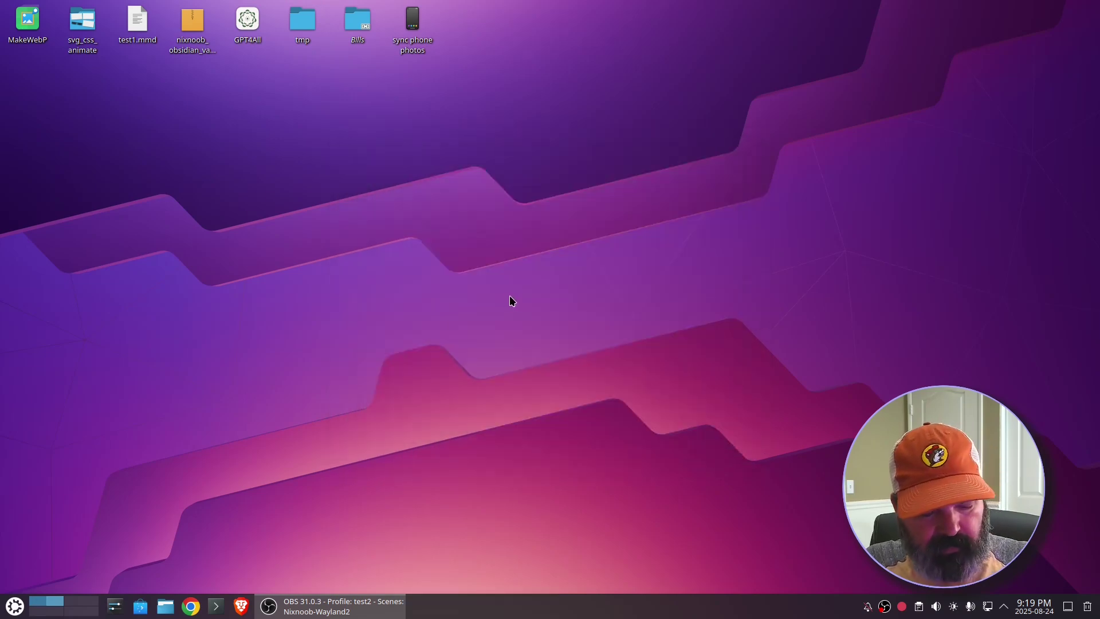
- Switch to the Bills activity and set its desktop location to show the Desktop folder
{"action": "key", "text": "super+Tab"}
{"action": "right_click", "coordinate": [548, 167]}
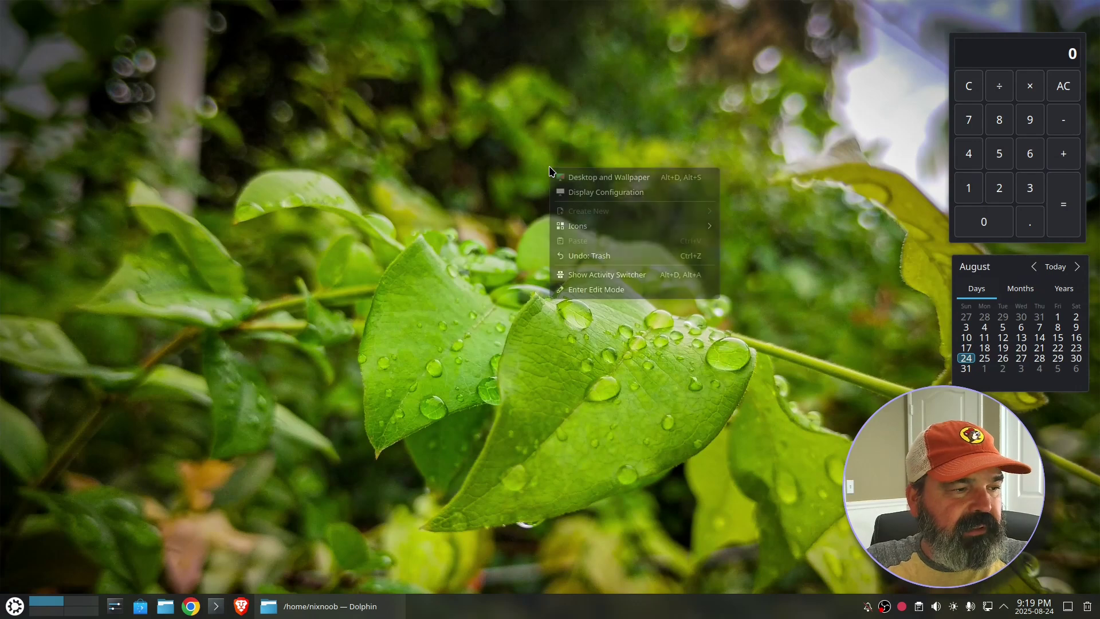
{"action": "left_click", "coordinate": [578, 173]}
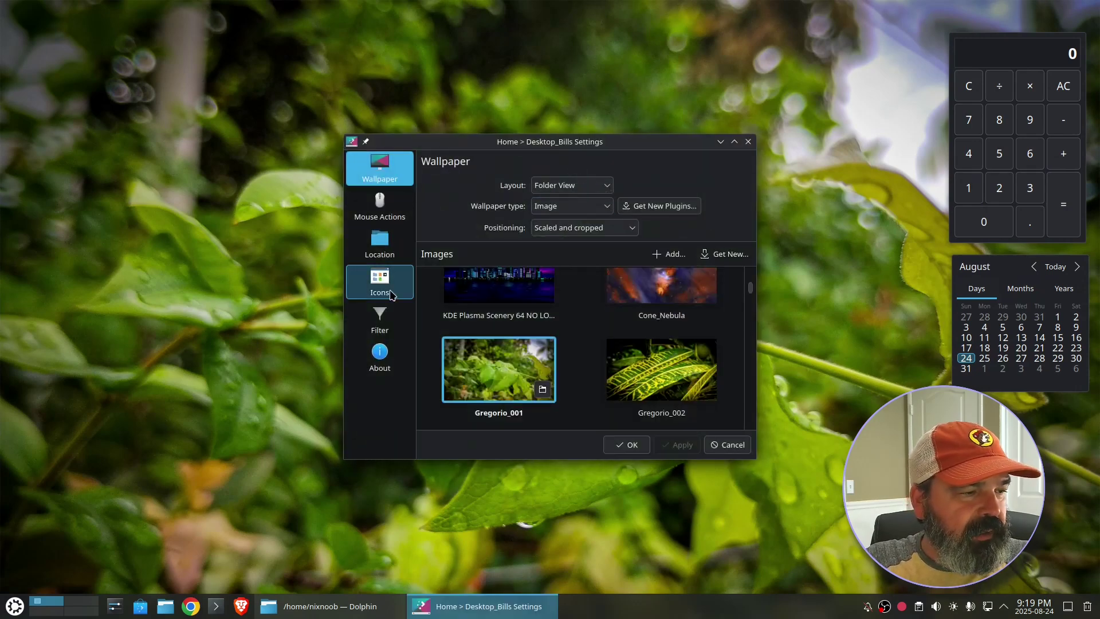
{"action": "left_click", "coordinate": [377, 258]}
{"action": "left_click", "coordinate": [500, 187]}
{"action": "left_click", "coordinate": [670, 446]}
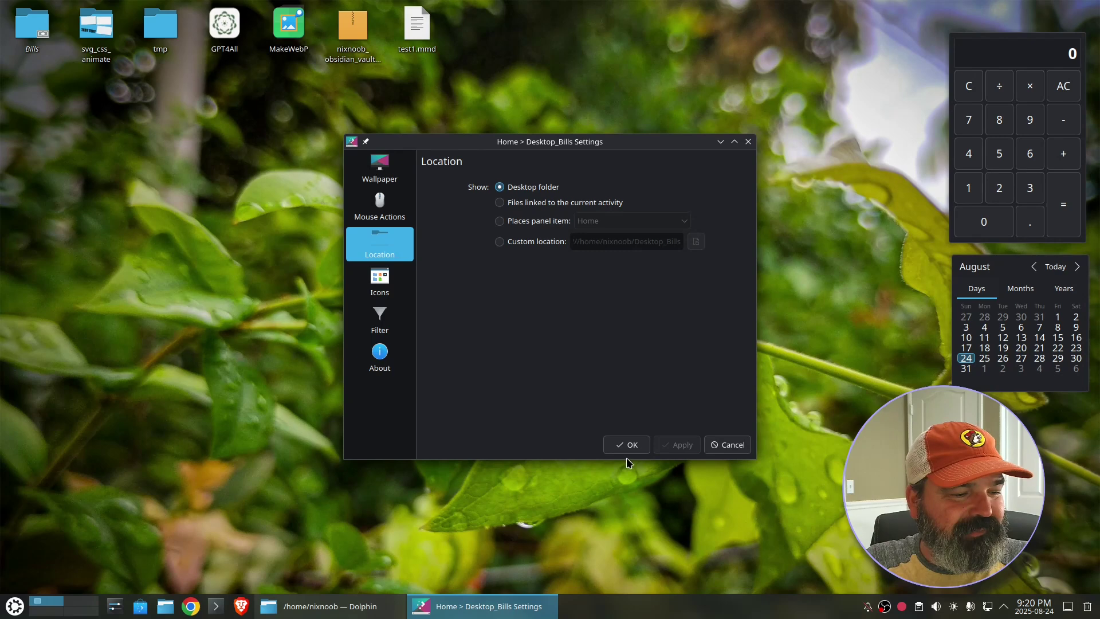
{"action": "left_click", "coordinate": [627, 446]}
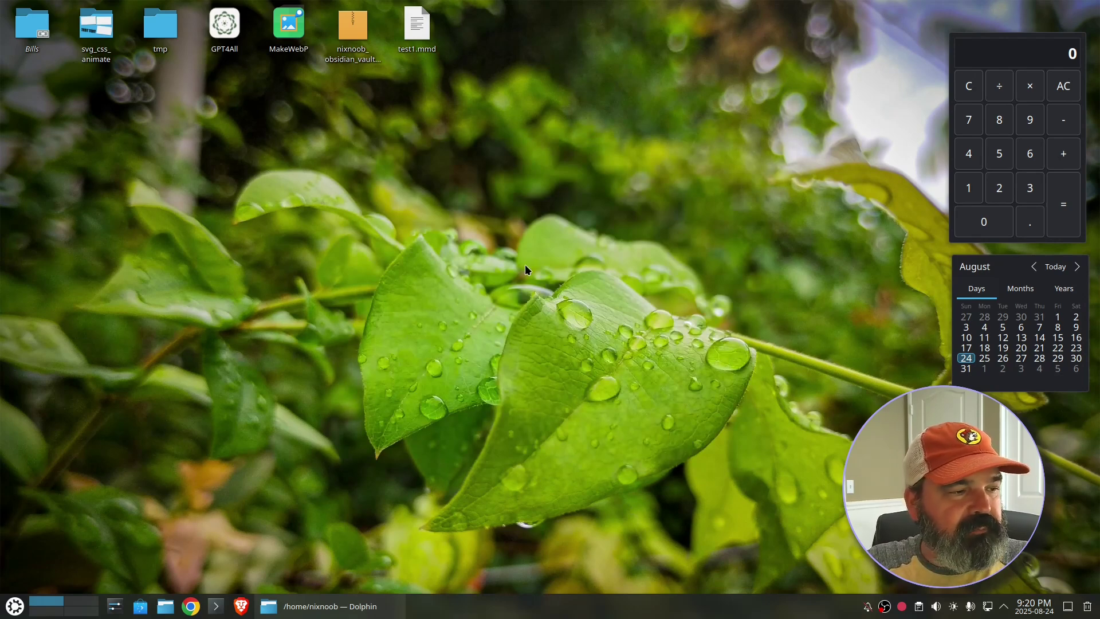
- Add a link to LibreOffice Draw on the Bills desktop and place it beside test1.mmd
{"action": "left_click", "coordinate": [17, 607]}
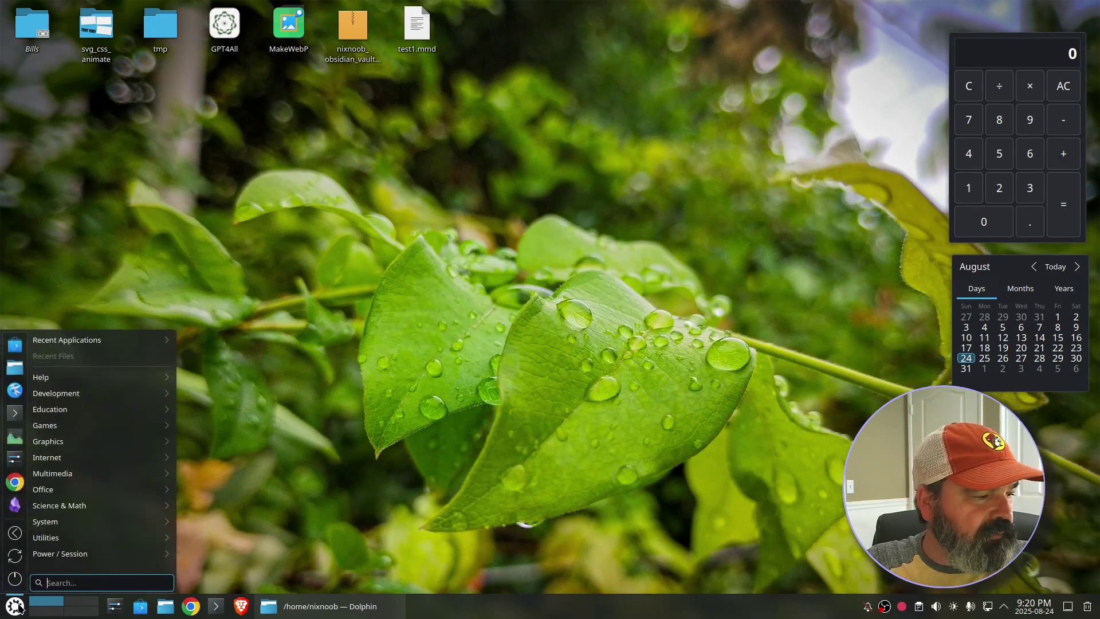
{"action": "mouse_move", "coordinate": [114, 489]}
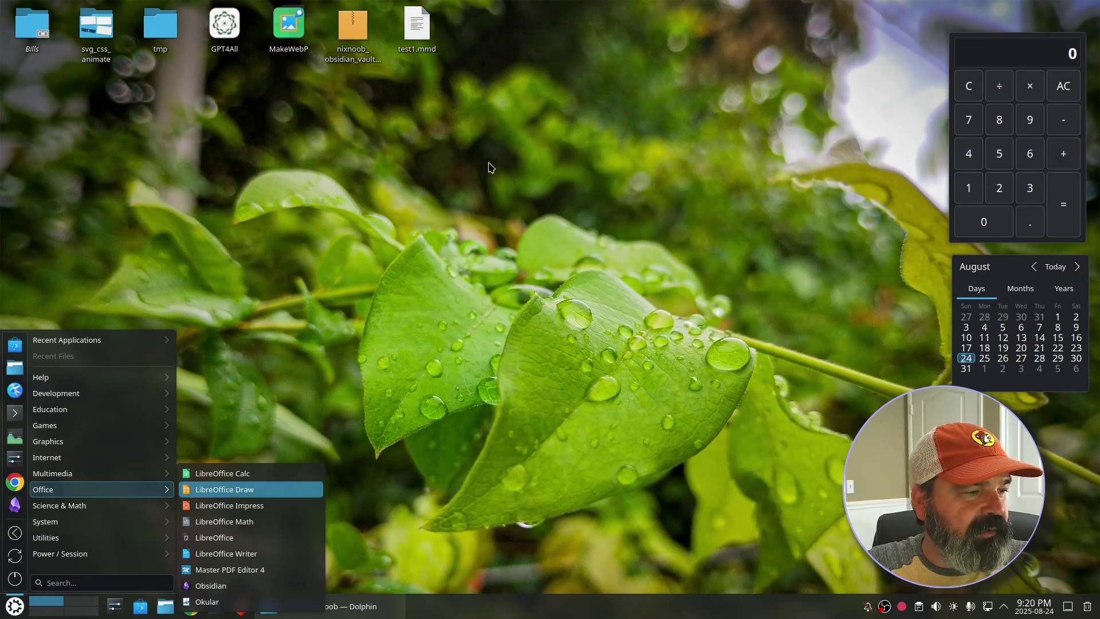
{"action": "left_click", "coordinate": [298, 411]}
{"action": "left_click", "coordinate": [15, 606]}
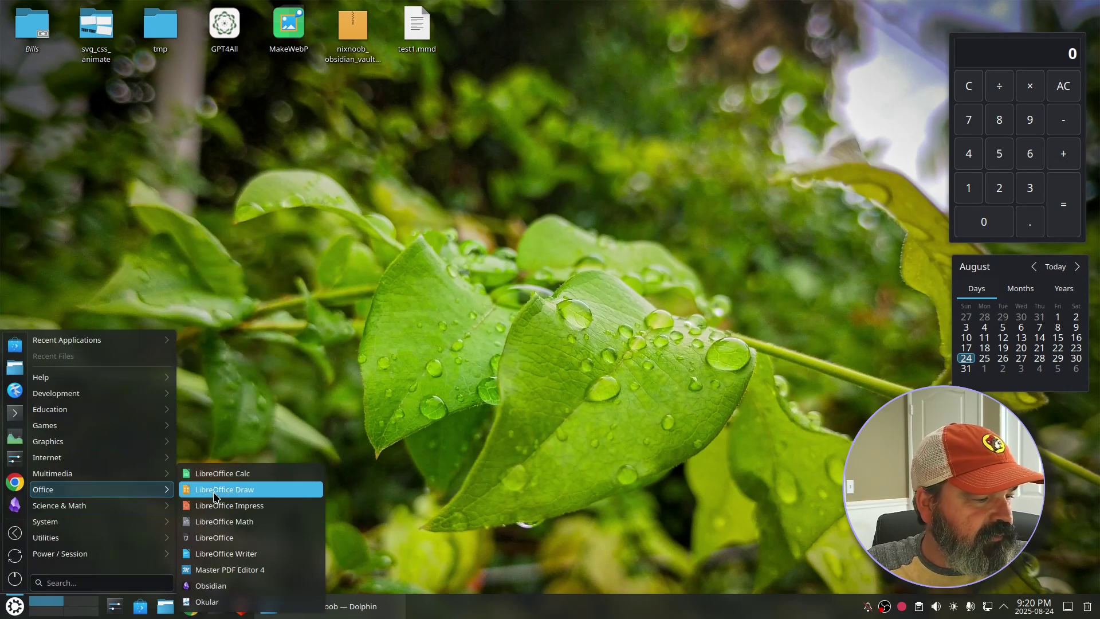
{"action": "left_click", "coordinate": [213, 490]}
{"action": "left_click_drag", "start_coordinate": [519, 150], "coordinate": [537, 56]}
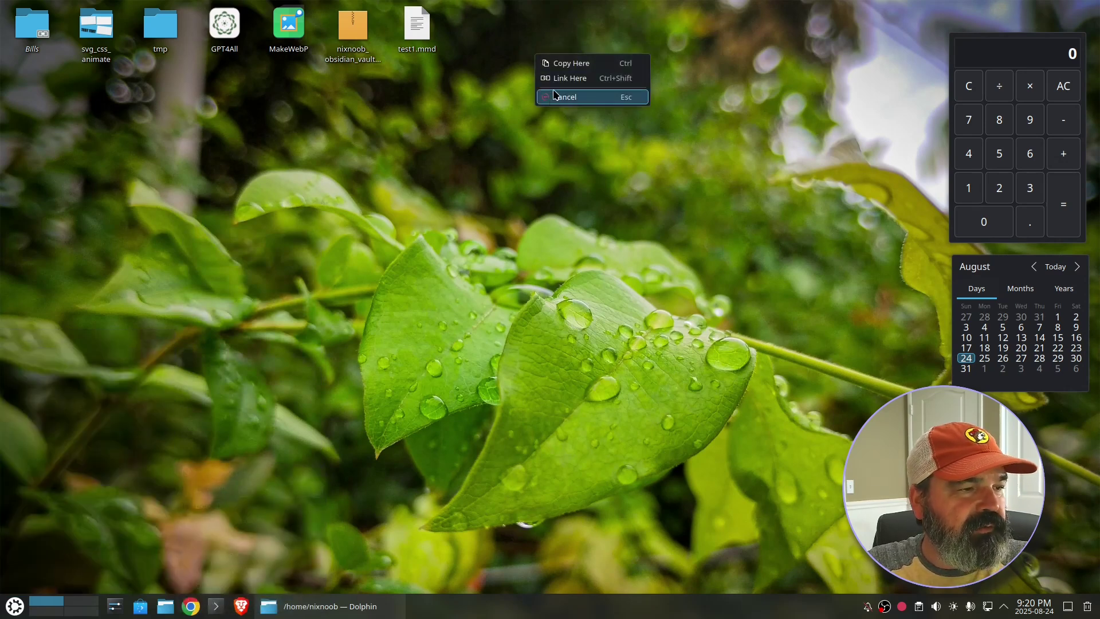
{"action": "left_click", "coordinate": [557, 80]}
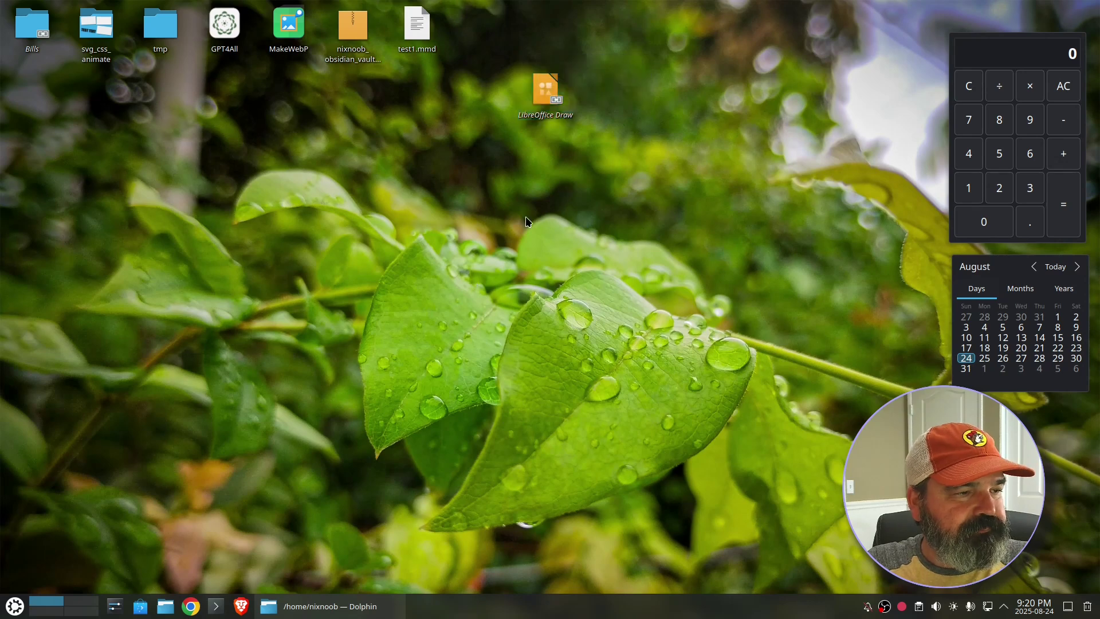
{"action": "mouse_move", "coordinate": [543, 124]}
{"action": "left_mouse_down"}
{"action": "mouse_move", "coordinate": [509, 85]}
{"action": "mouse_move", "coordinate": [483, 110]}
{"action": "left_mouse_up"}
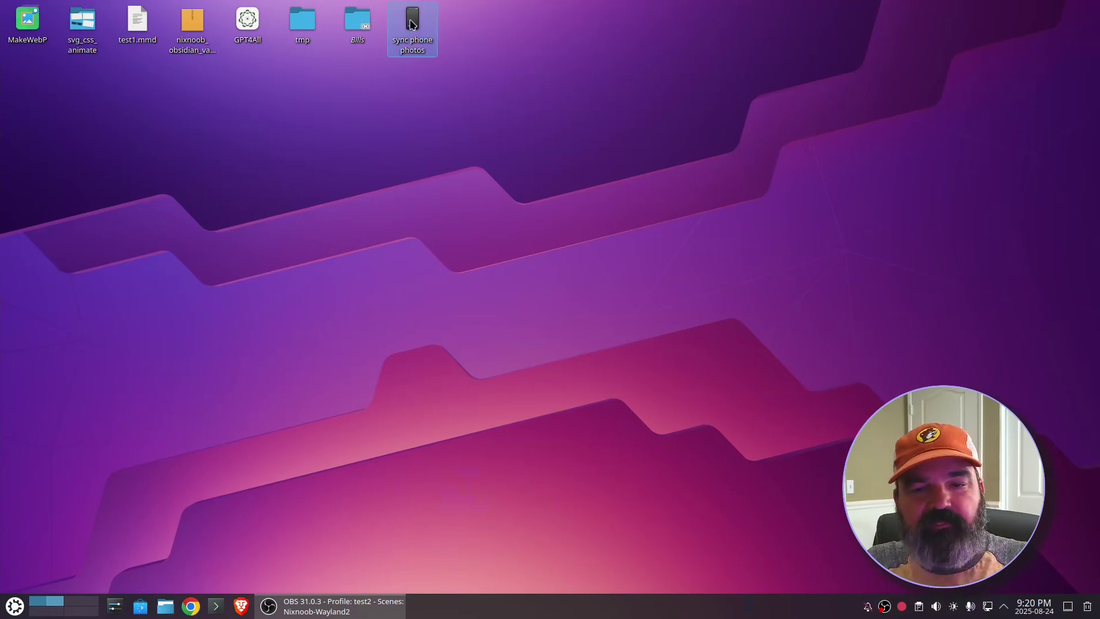
{"action": "left_click_drag", "start_coordinate": [412, 24], "coordinate": [466, 24]}
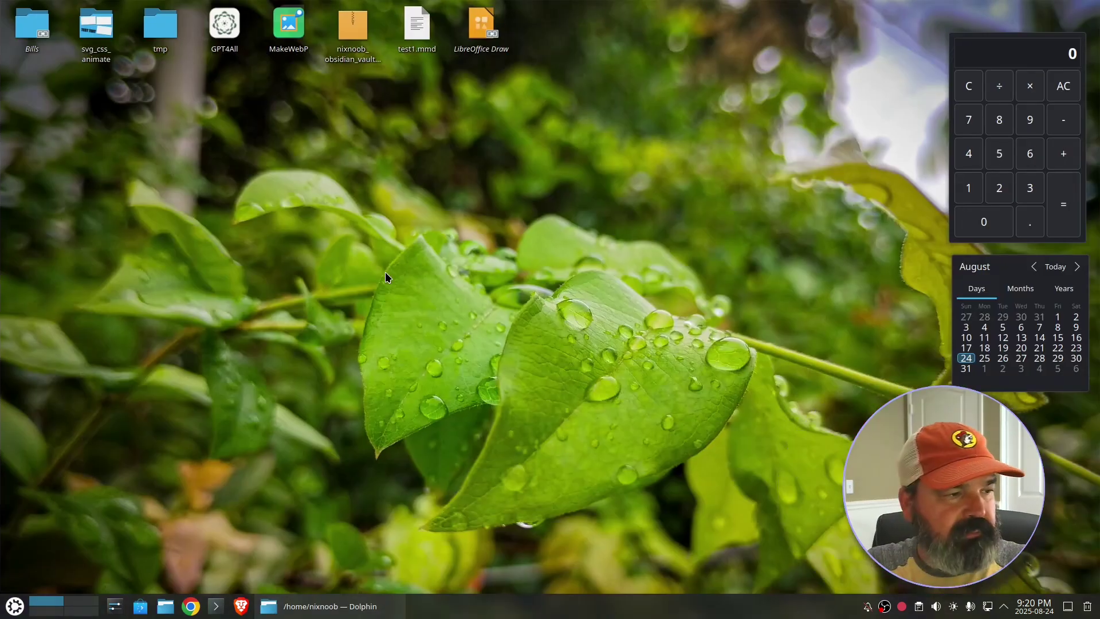
- Choose a custom location for the Bills desktop and create a folder named Desktop_Bills in the home folder for it
{"action": "right_click", "coordinate": [532, 103]}
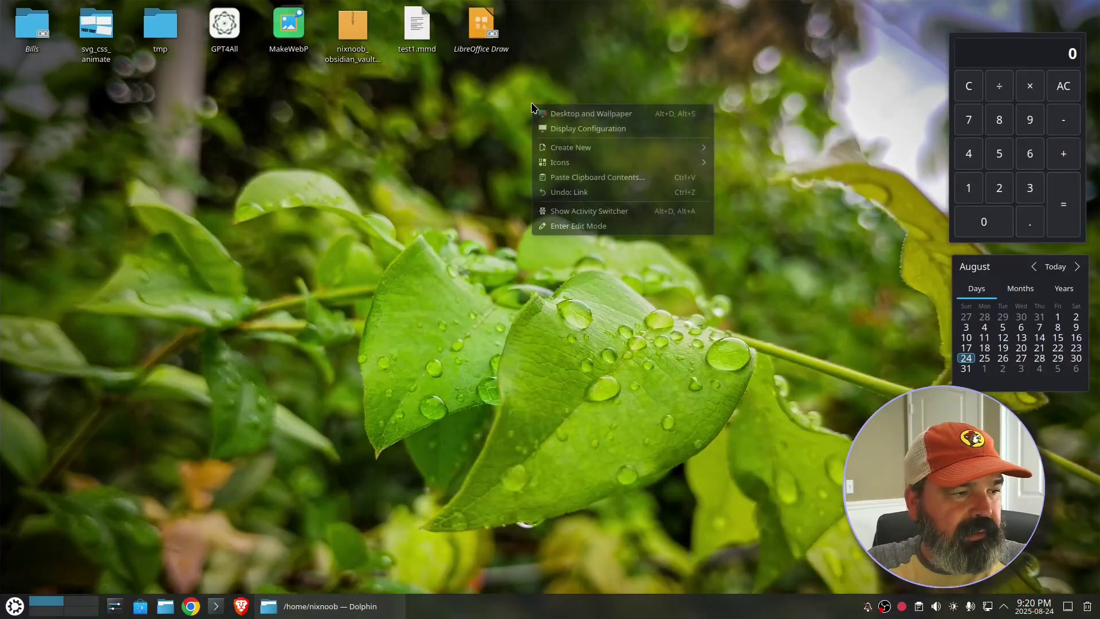
{"action": "left_click", "coordinate": [590, 113]}
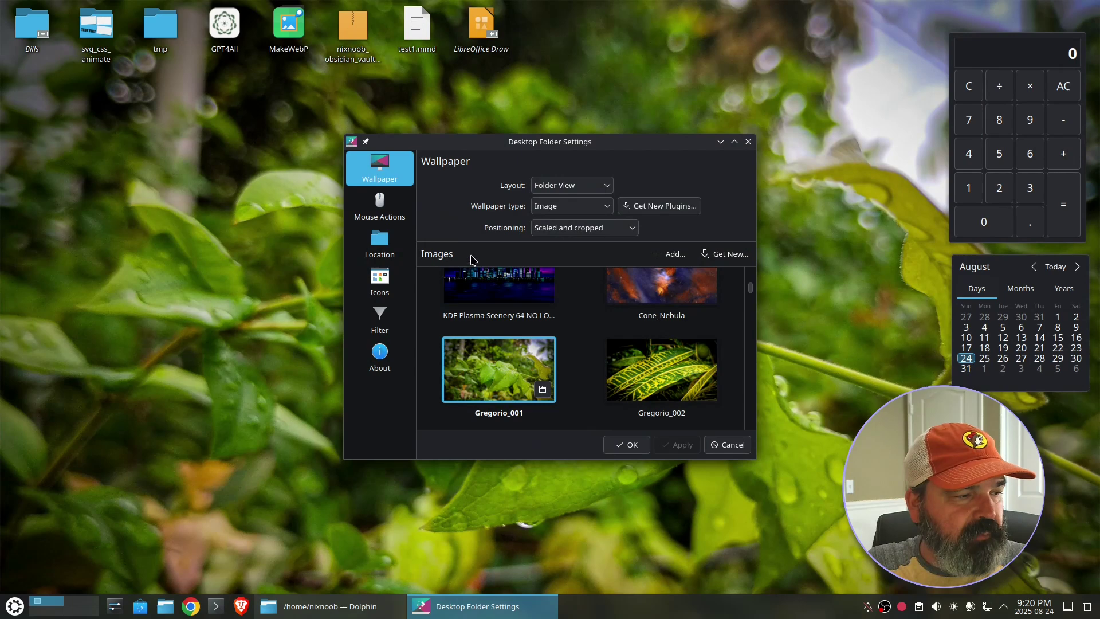
{"action": "left_click", "coordinate": [371, 248]}
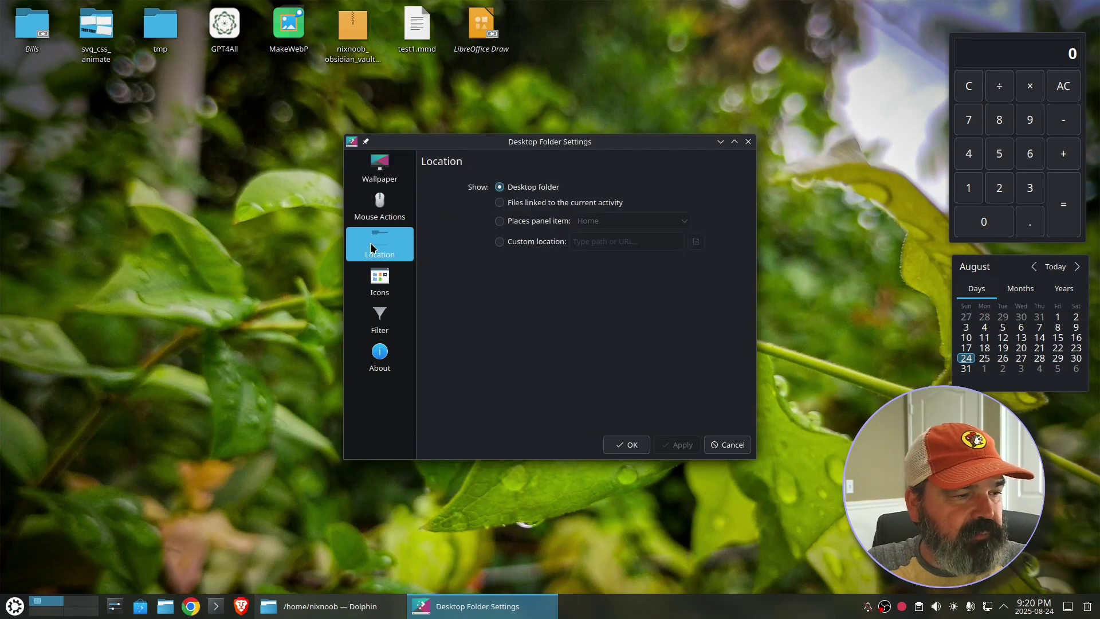
{"action": "left_click", "coordinate": [500, 242]}
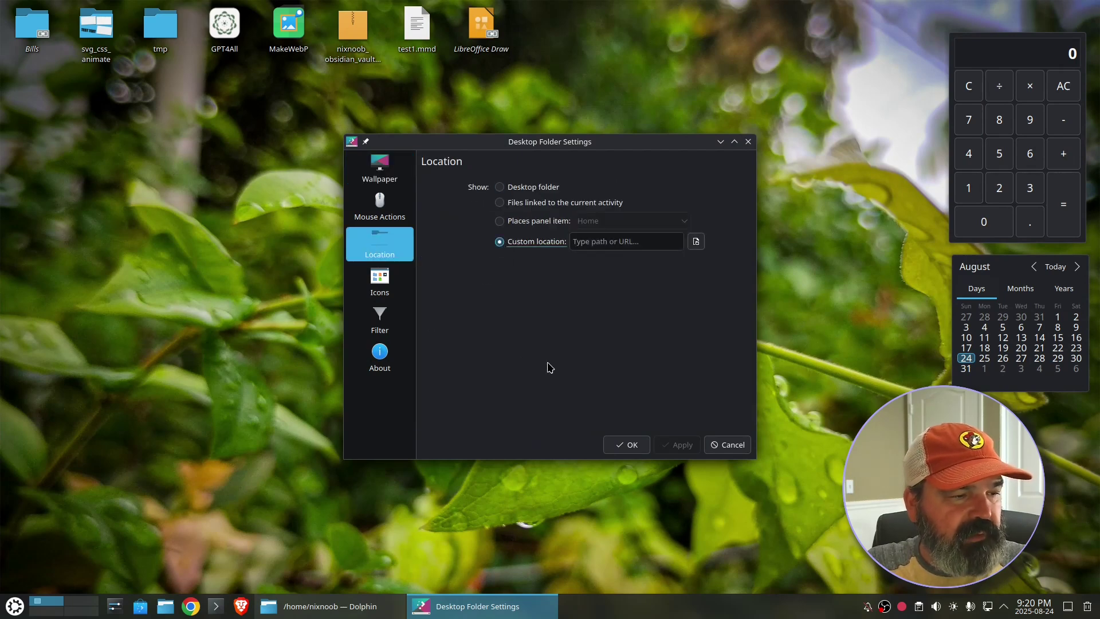
{"action": "left_click", "coordinate": [696, 241]}
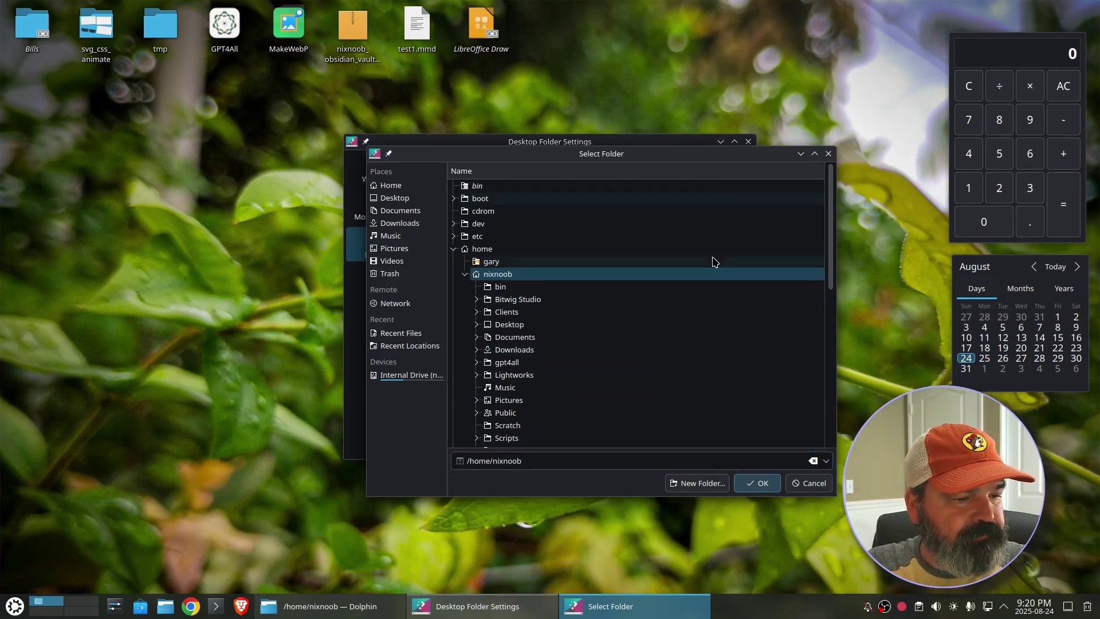
{"action": "left_click", "coordinate": [699, 490]}
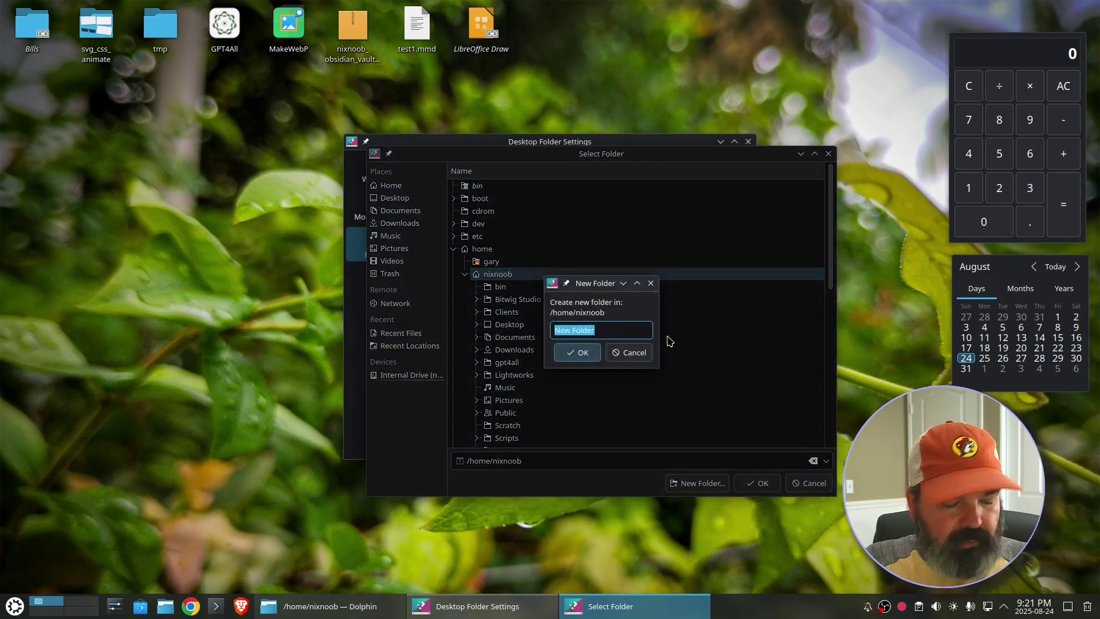
{"action": "type", "text": "Desktop_"}
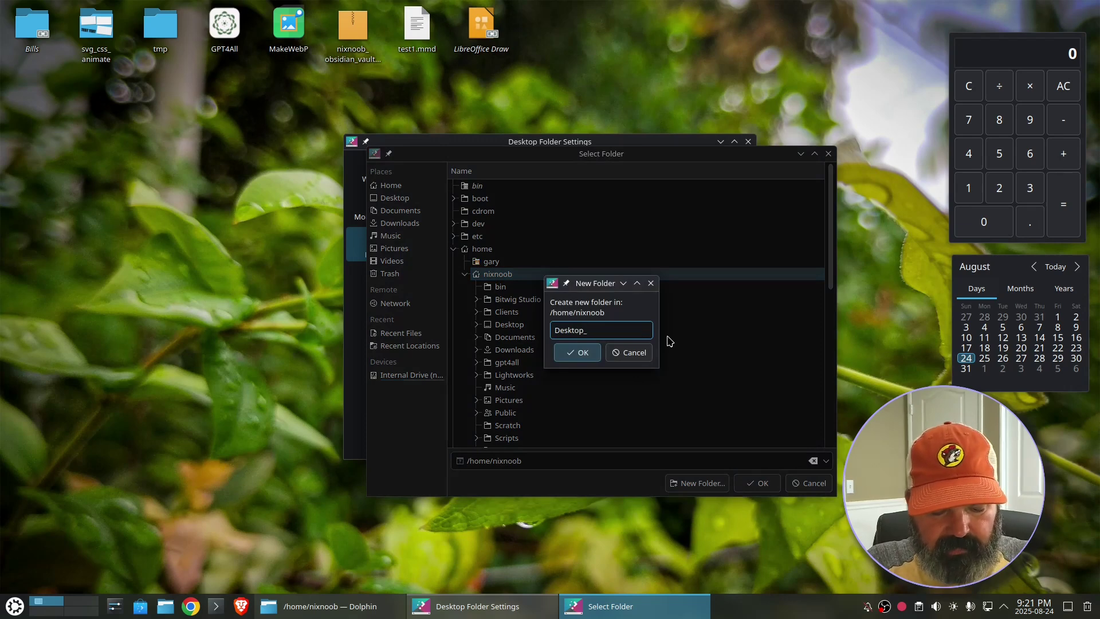
{"action": "type", "text": "Bills"}
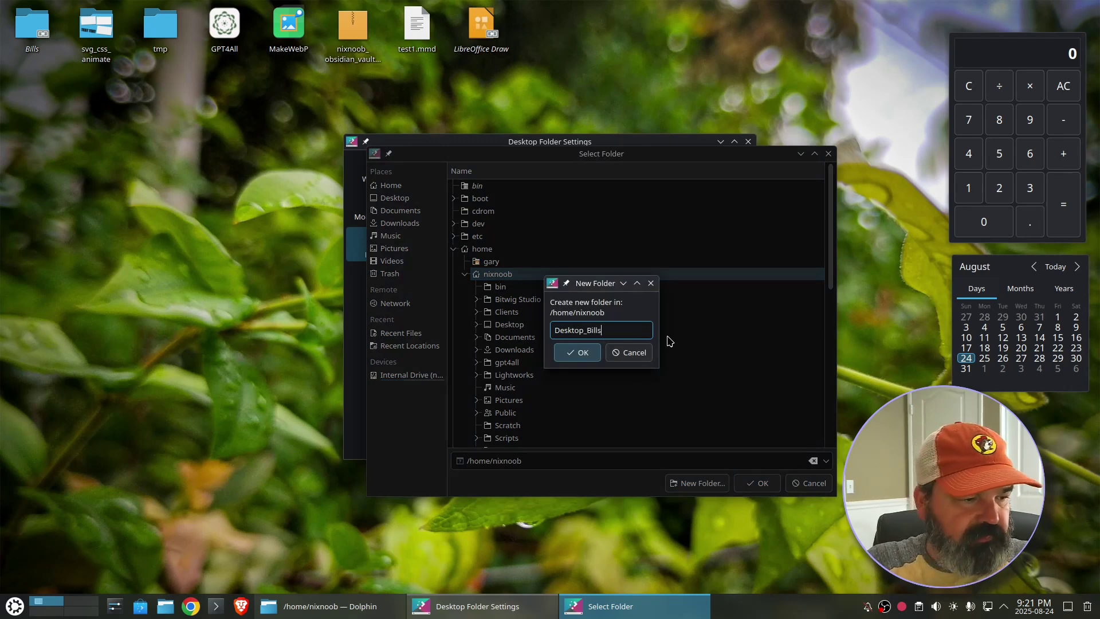
{"action": "key", "text": "Return"}
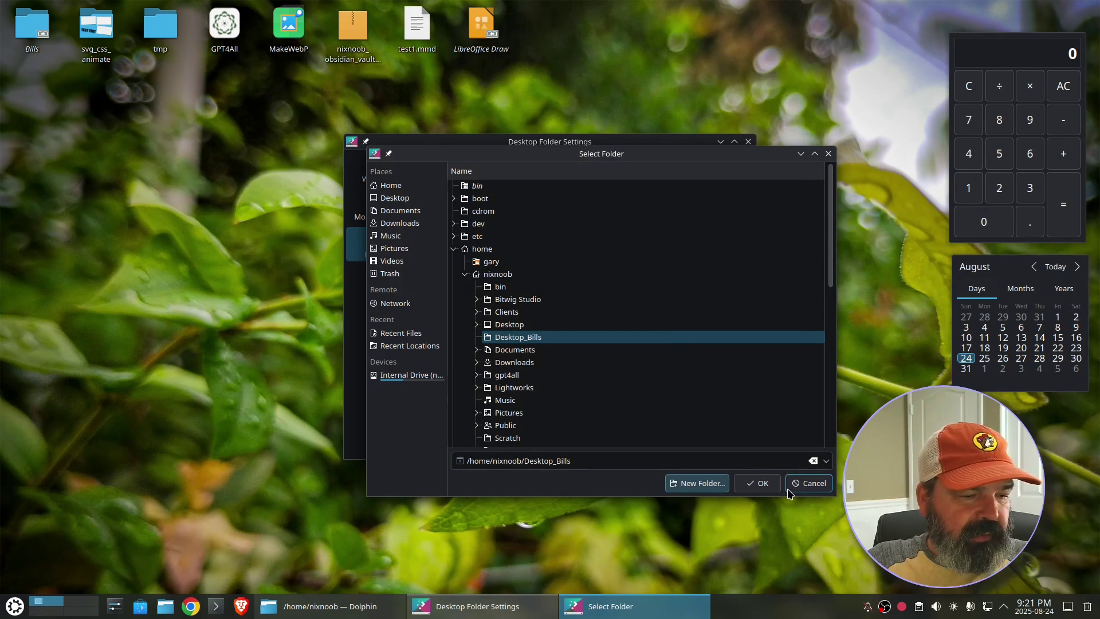
- Apply the Desktop_Bills folder as the desktop's custom location and close the settings
{"action": "left_click", "coordinate": [757, 483]}
{"action": "left_click", "coordinate": [675, 447]}
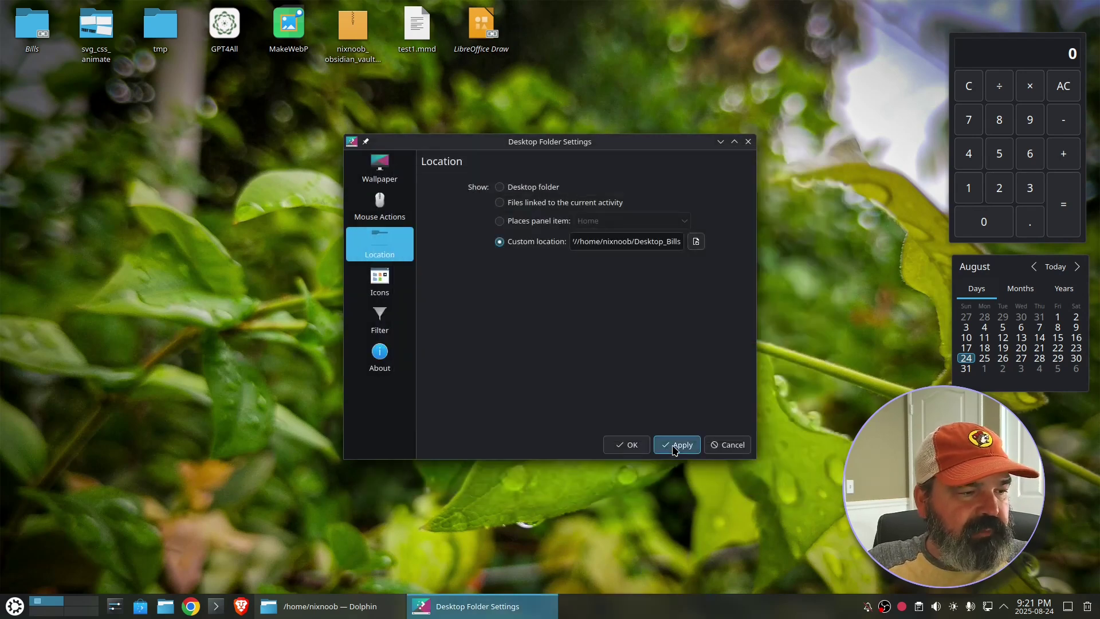
{"action": "left_click", "coordinate": [748, 142]}
- Add a link to LibreOffice Calc in the upper-left corner of the Bills desktop
{"action": "left_click", "coordinate": [15, 611]}
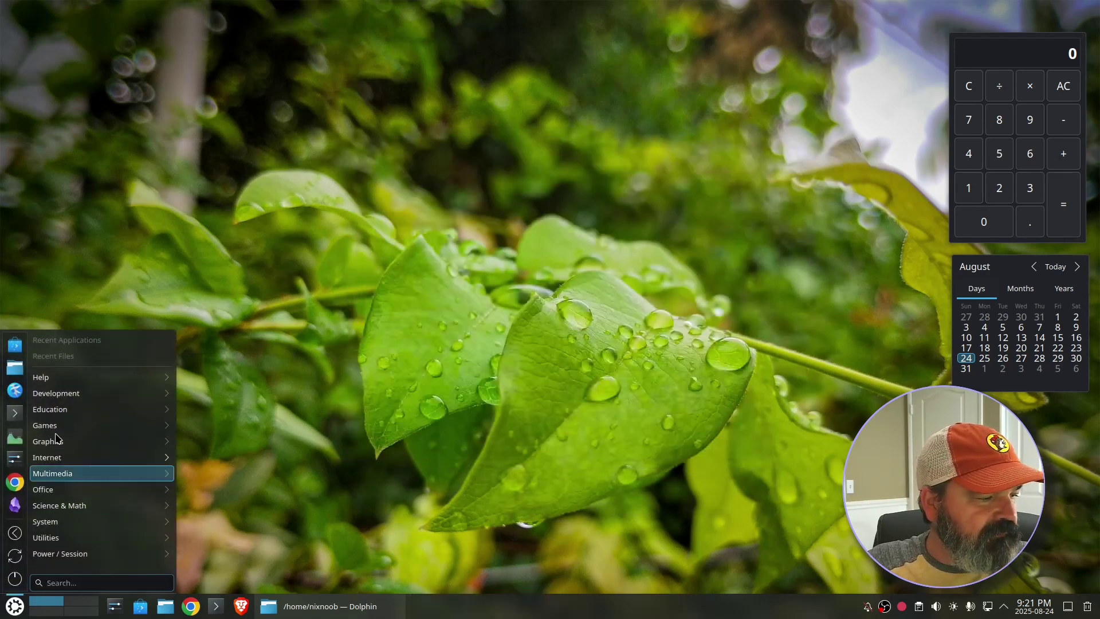
{"action": "mouse_move", "coordinate": [56, 488]}
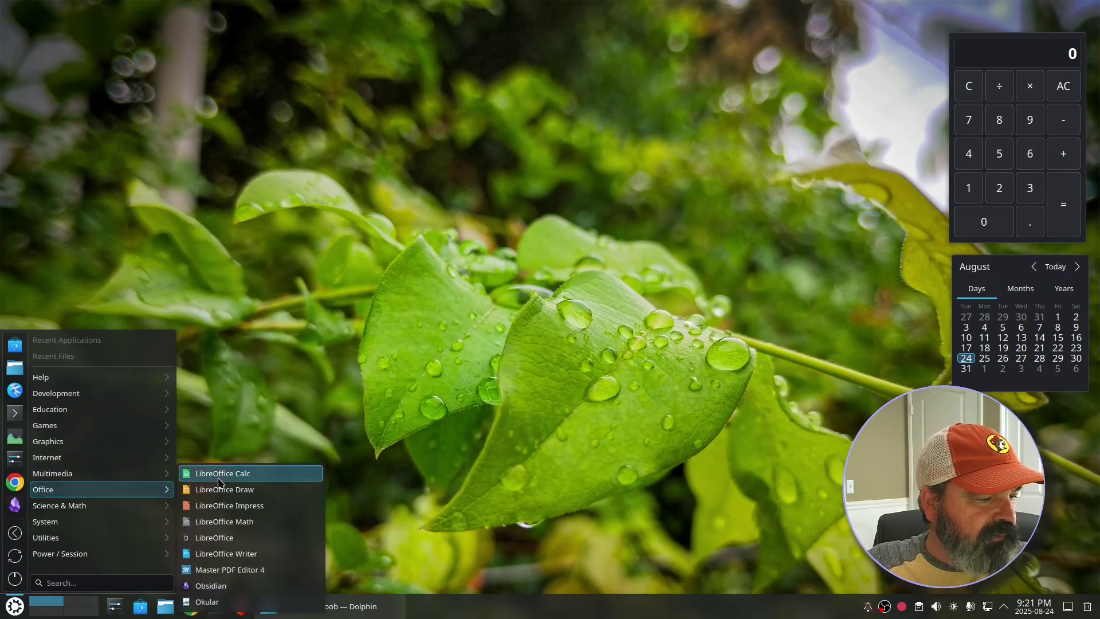
{"action": "left_click_drag", "start_coordinate": [222, 473], "coordinate": [23, 23]}
{"action": "left_click", "coordinate": [60, 51]}
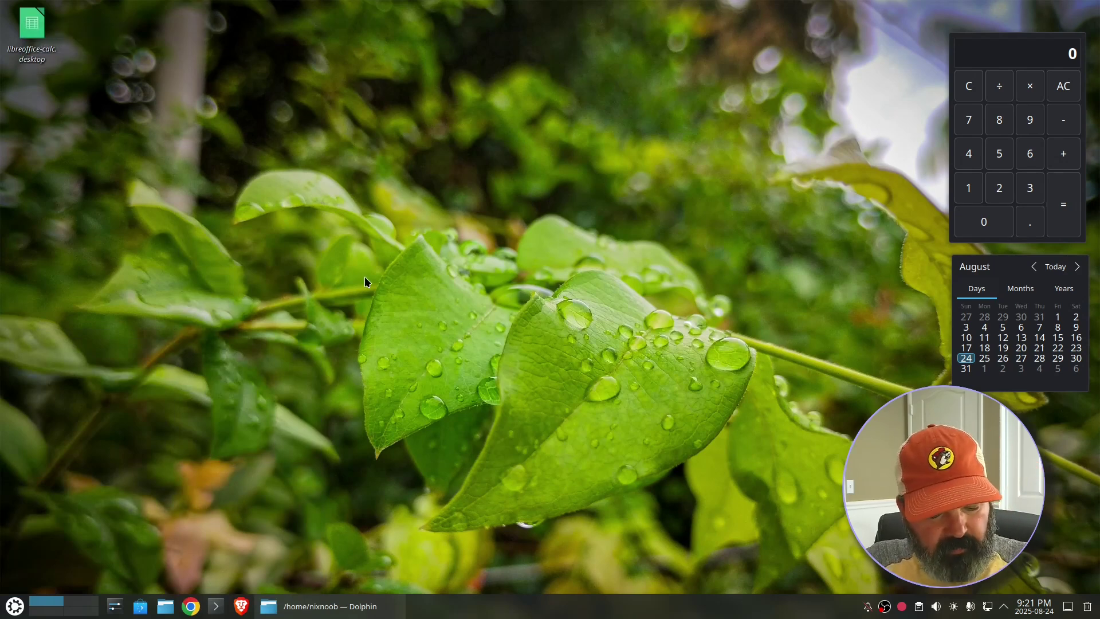
- Switch to the default activity and move its LibreOffice Draw link to the trash
{"action": "key", "text": "alt"}
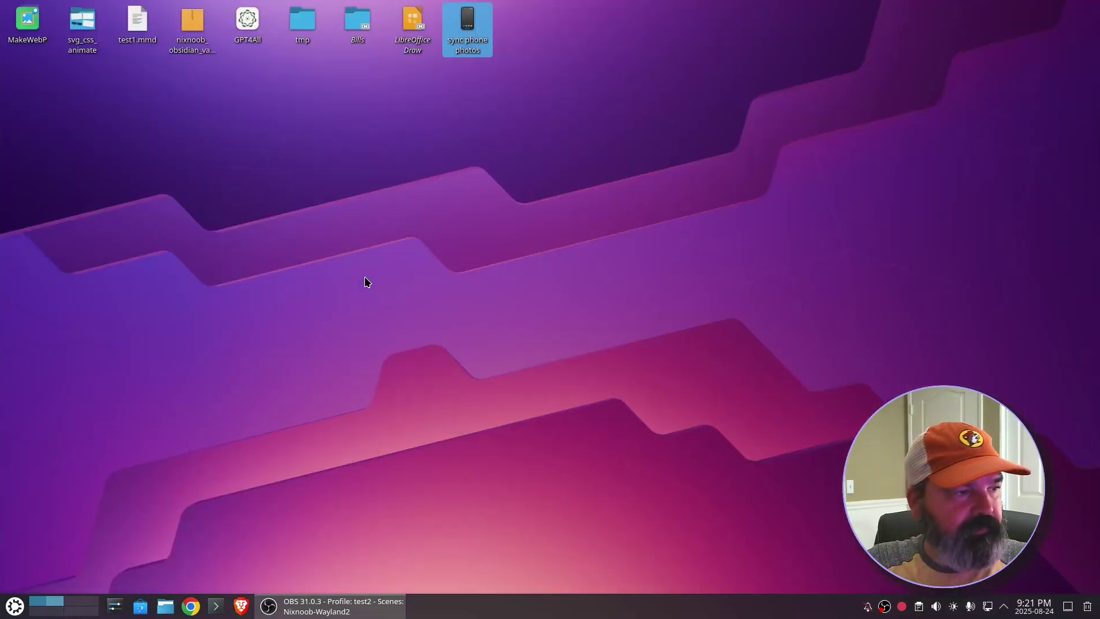
{"action": "right_click", "coordinate": [418, 34]}
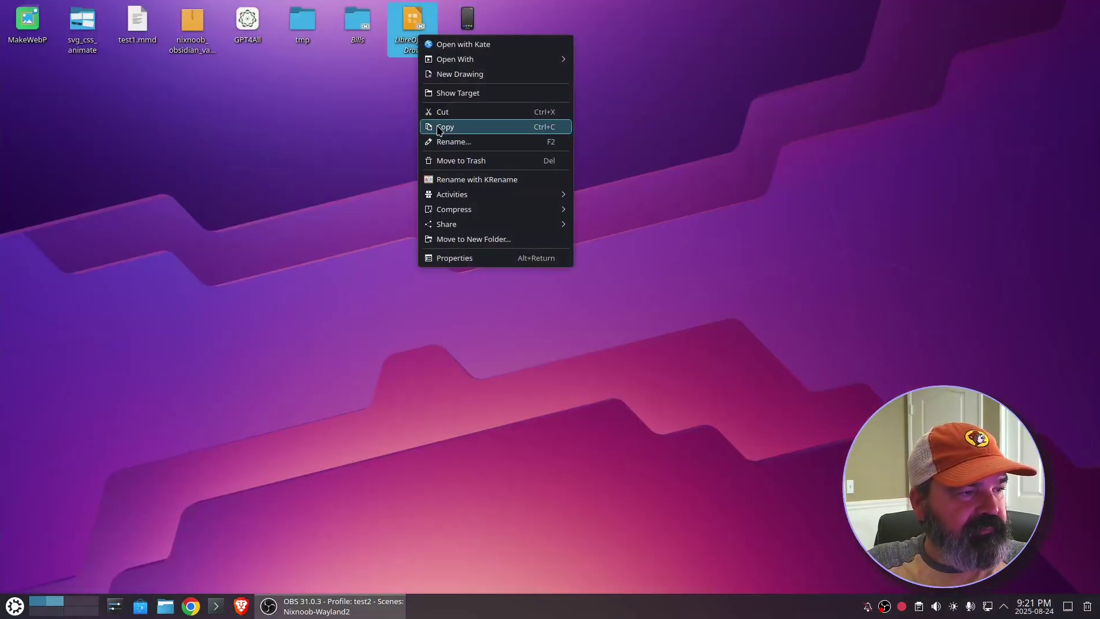
{"action": "left_click", "coordinate": [462, 160]}
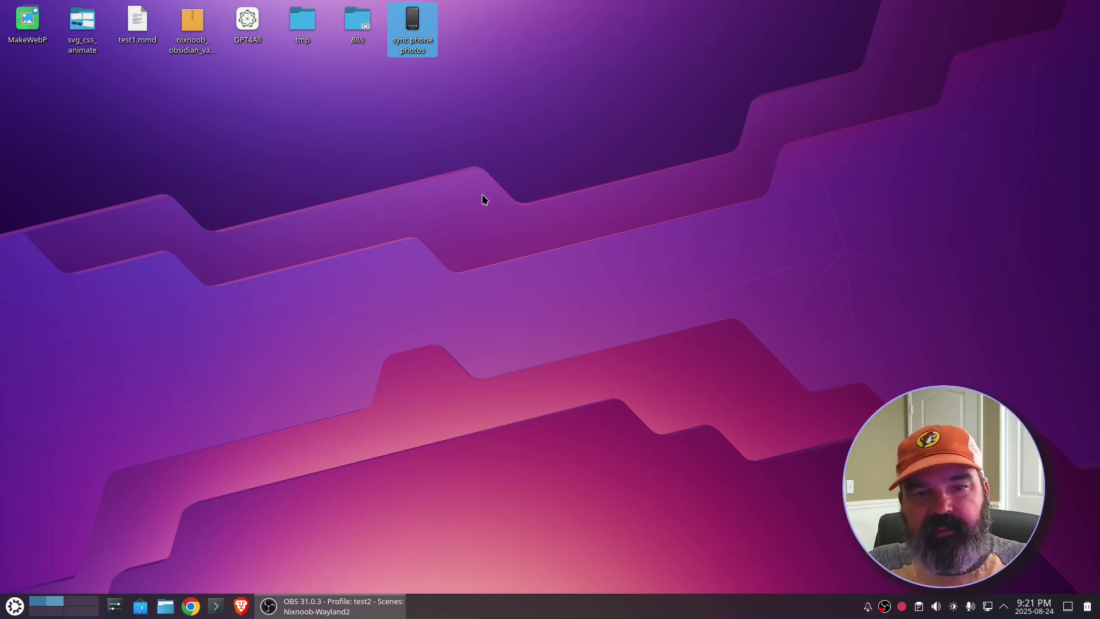
{"action": "left_click", "coordinate": [415, 132]}
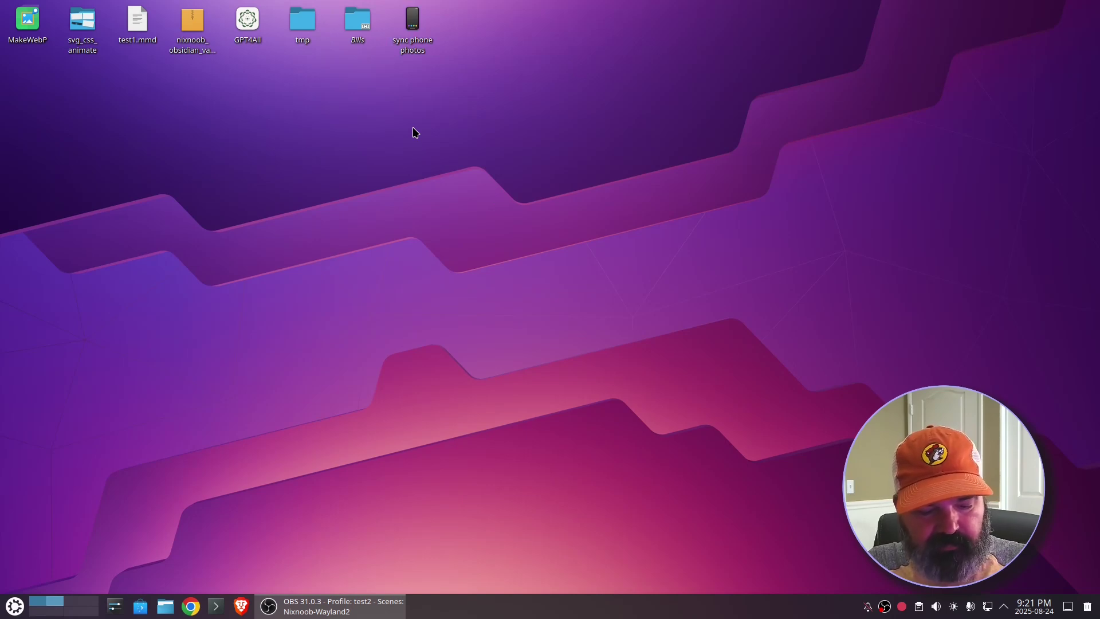
- Switch to the Bills activity and create a folder named Test on its desktop
{"action": "key", "text": "super+a"}
{"action": "right_click", "coordinate": [393, 100]}
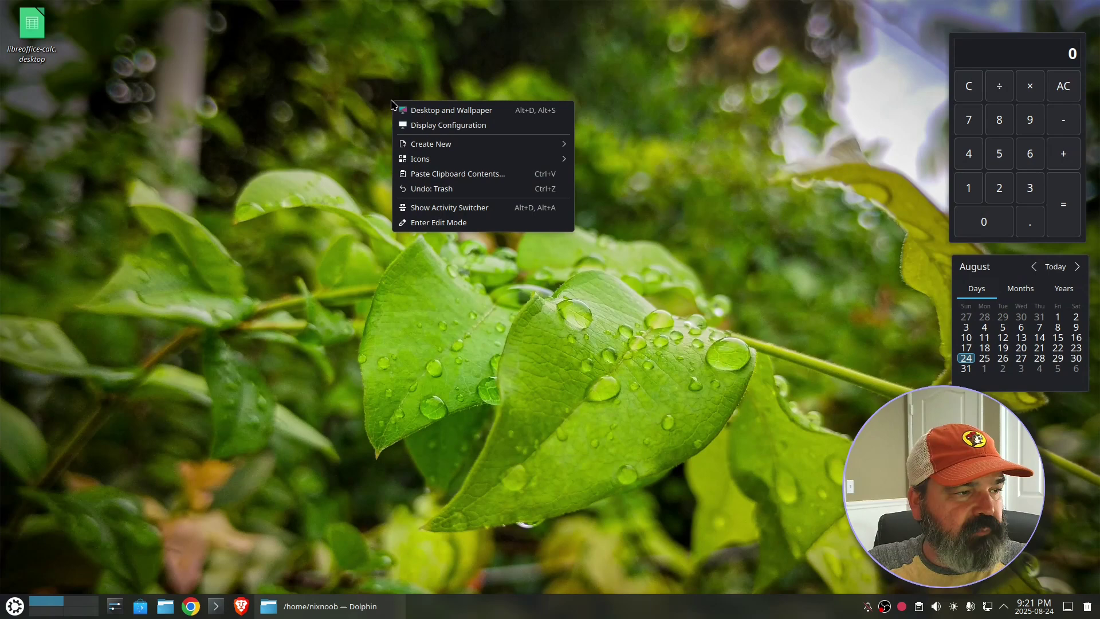
{"action": "mouse_move", "coordinate": [455, 151]}
{"action": "left_click", "coordinate": [612, 144]}
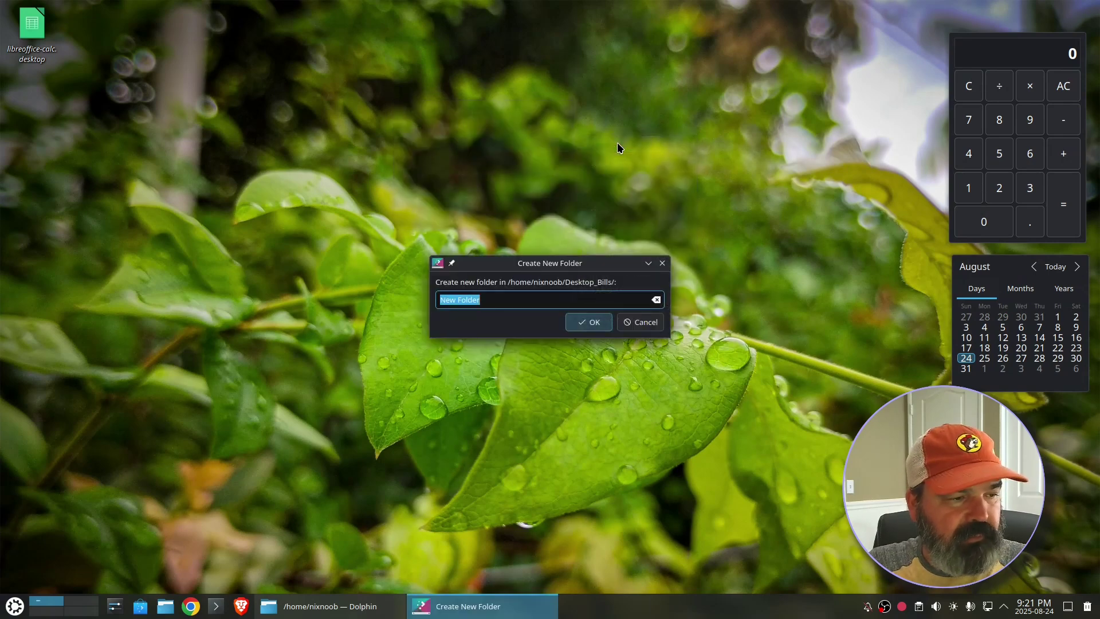
{"action": "type", "text": "Test"}
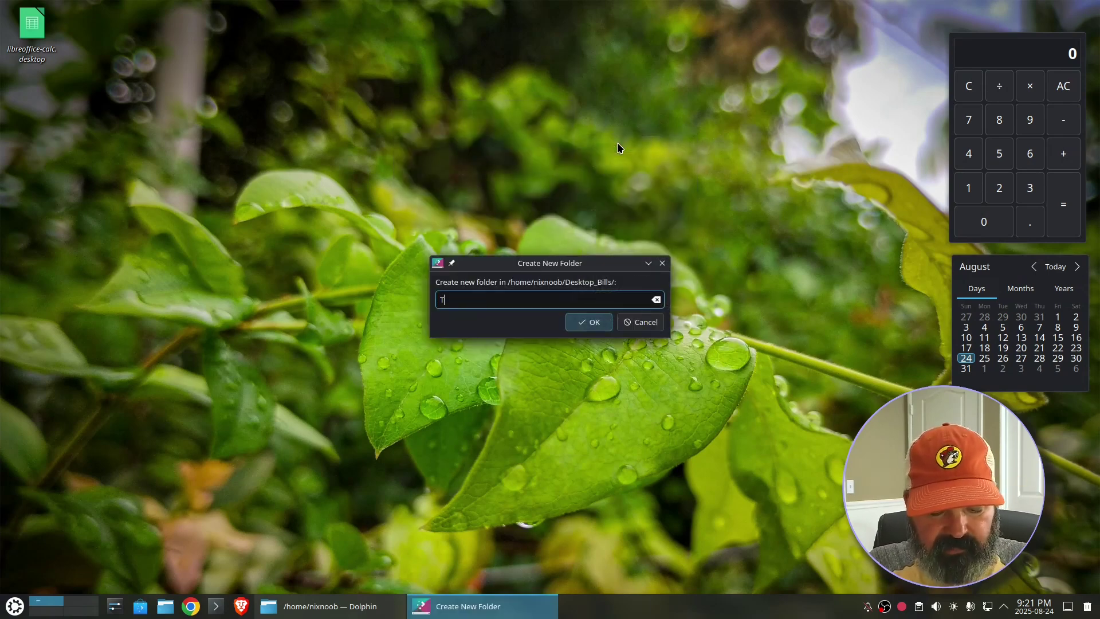
{"action": "key", "text": "Return"}
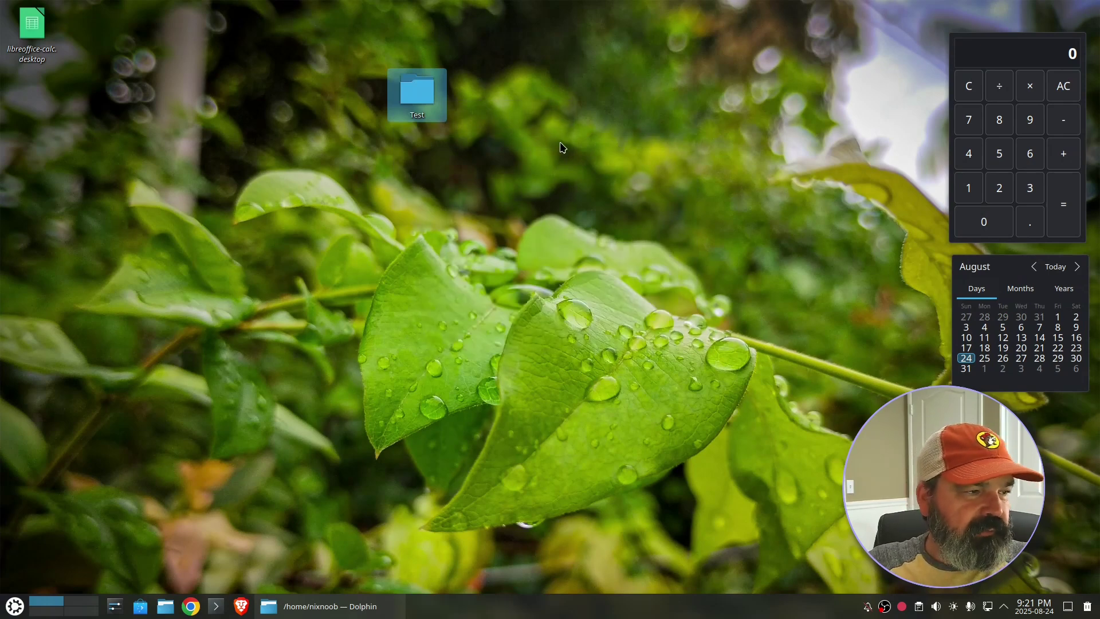
- Create a folder named Bills on the same desktop and line up Test and Bills beside the LibreOffice Calc link
{"action": "right_click", "coordinate": [571, 122]}
{"action": "mouse_move", "coordinate": [604, 166]}
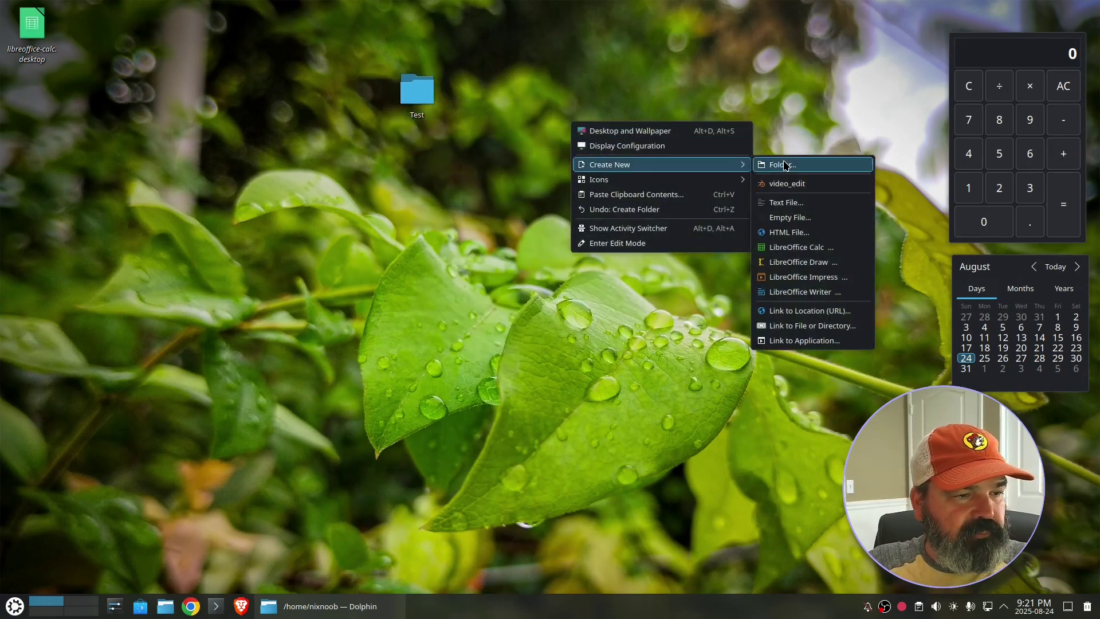
{"action": "left_click", "coordinate": [779, 165]}
{"action": "type", "text": "Bills"}
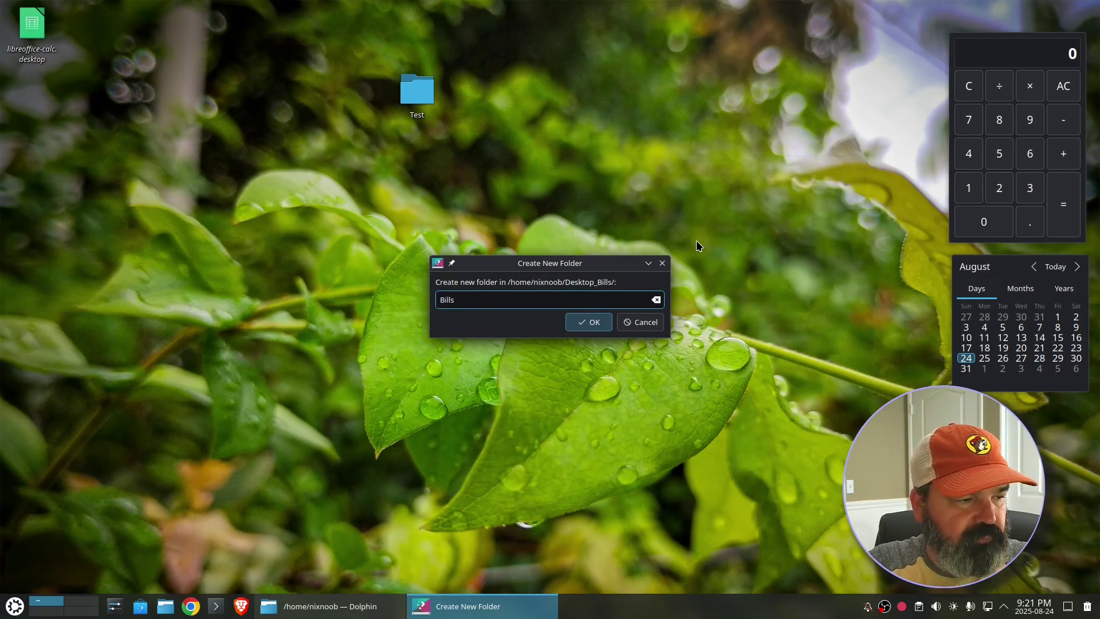
{"action": "key", "text": "Return"}
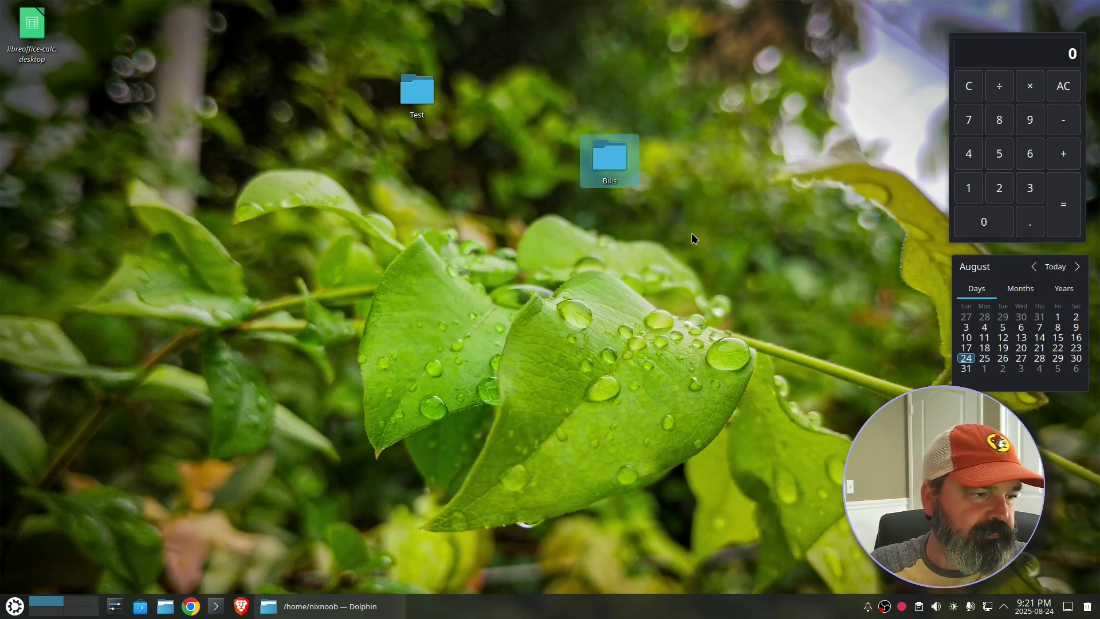
{"action": "left_click_drag", "start_coordinate": [417, 91], "coordinate": [148, 63]}
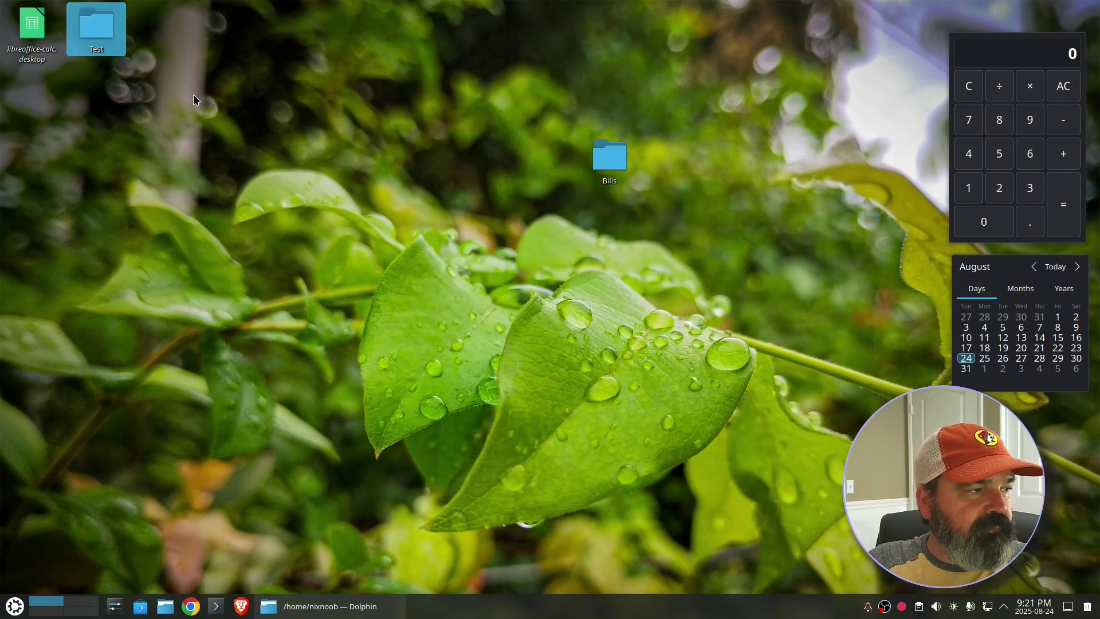
{"action": "left_click_drag", "start_coordinate": [604, 156], "coordinate": [143, 27]}
- Return to the default activity and inspect the Desktop_Bills folder with its Test and Bills subfolders in the Dolphin file manager
{"action": "key", "text": "alt"}
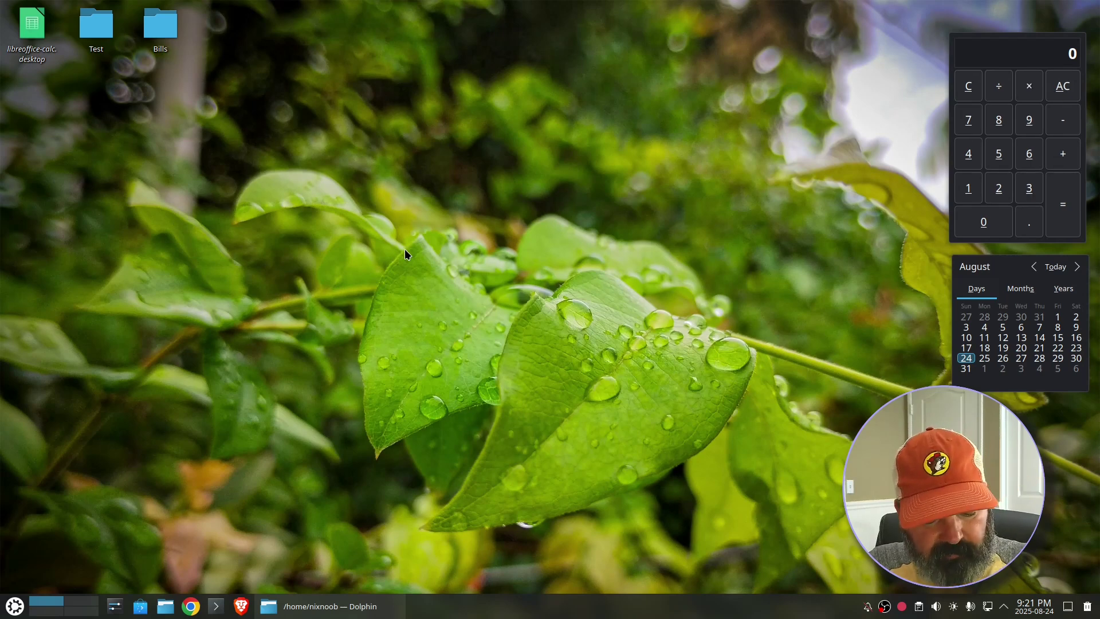
{"action": "key", "text": "super+Tab"}
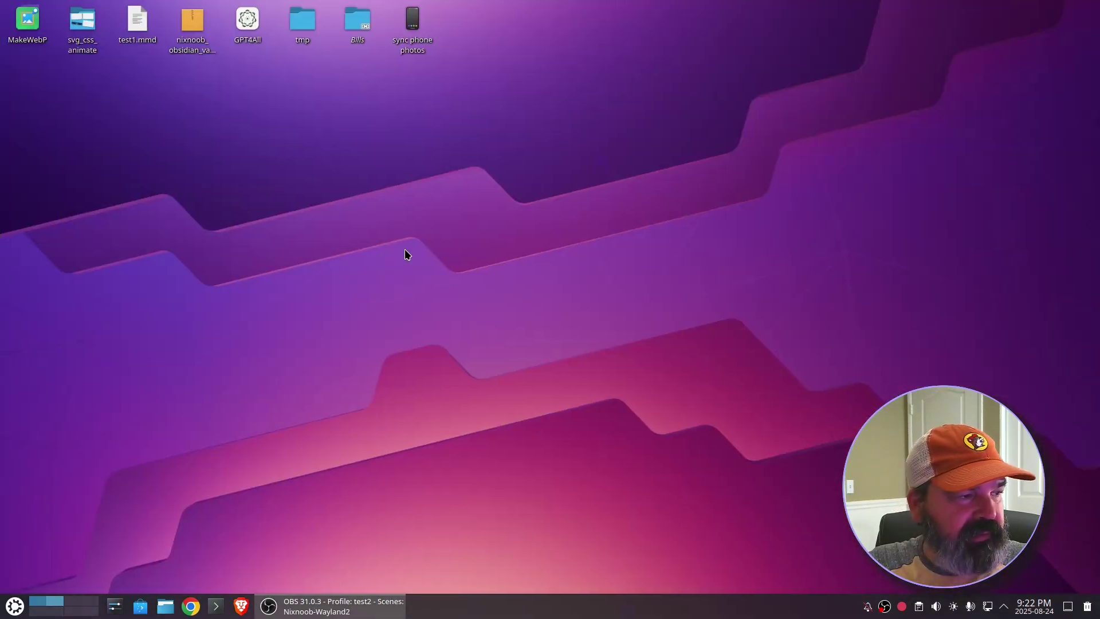
{"action": "left_click", "coordinate": [165, 606]}
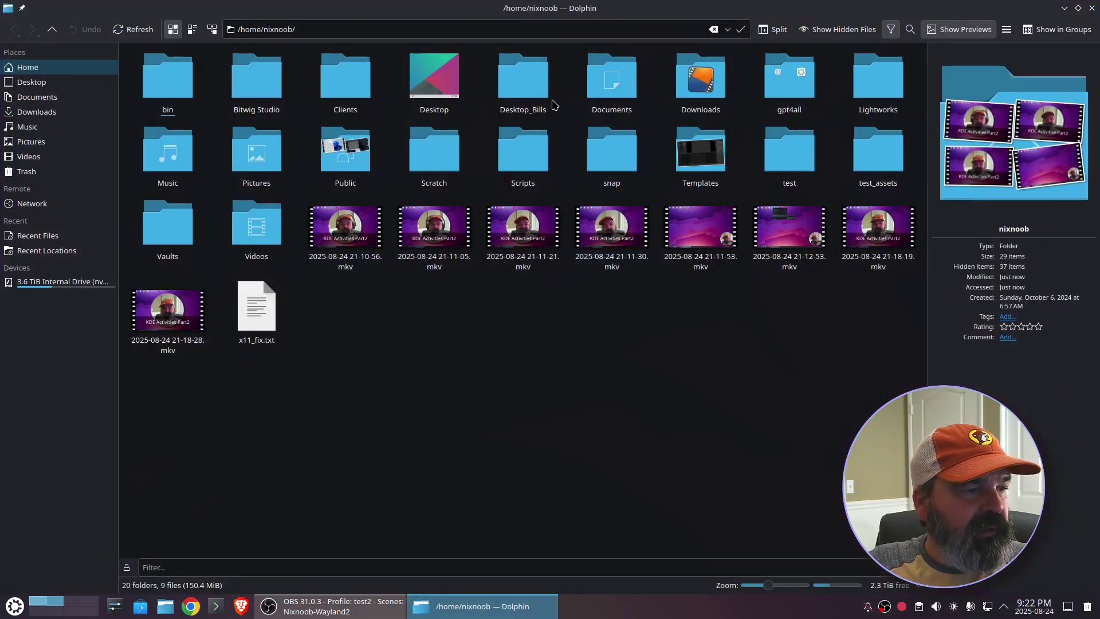
{"action": "double_click", "coordinate": [510, 83]}
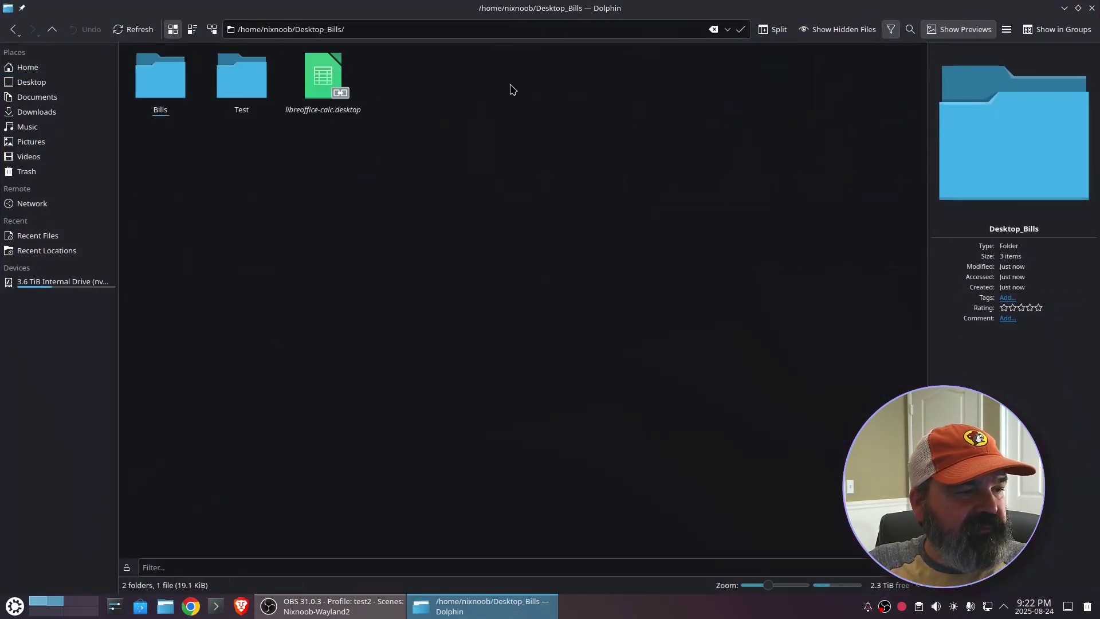
{"action": "double_click", "coordinate": [259, 83]}
{"action": "left_click", "coordinate": [51, 29]}
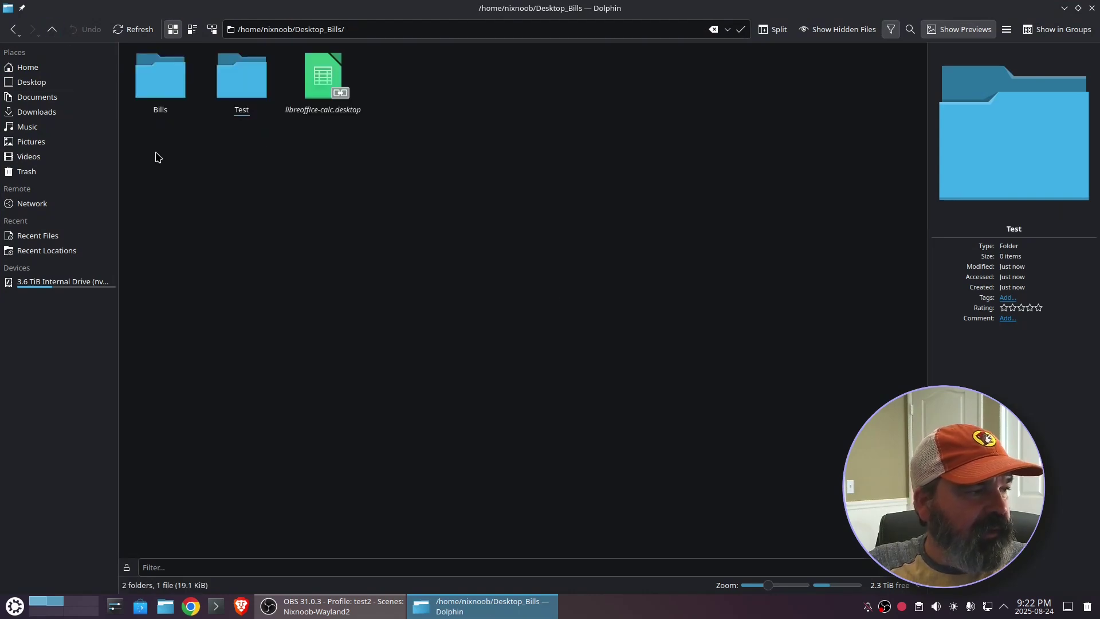
{"action": "double_click", "coordinate": [171, 96]}
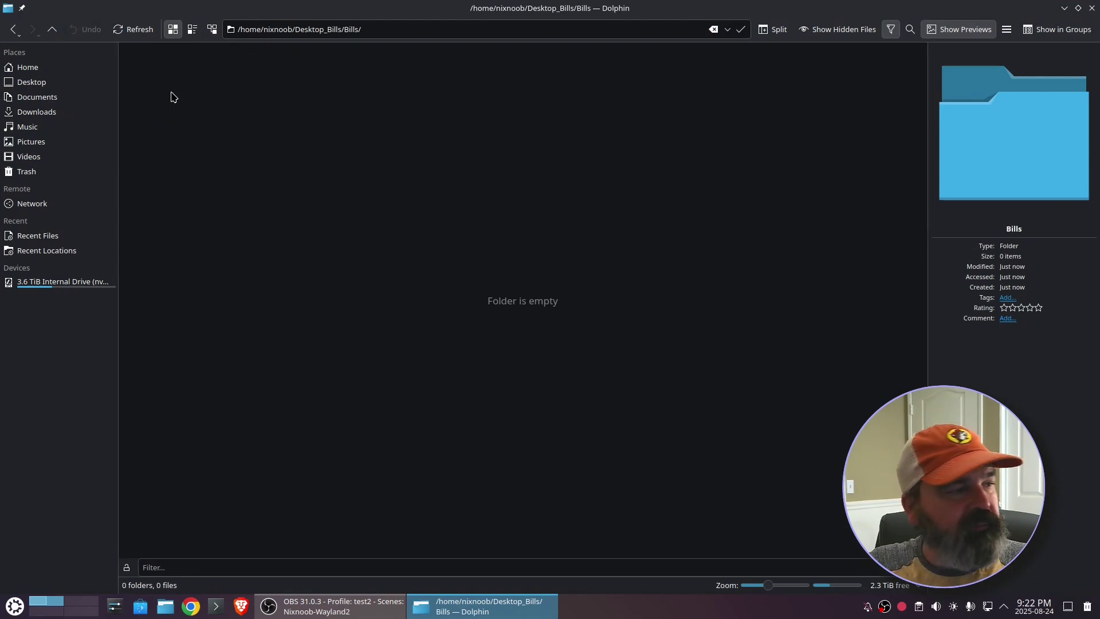
{"action": "left_click", "coordinate": [52, 29]}
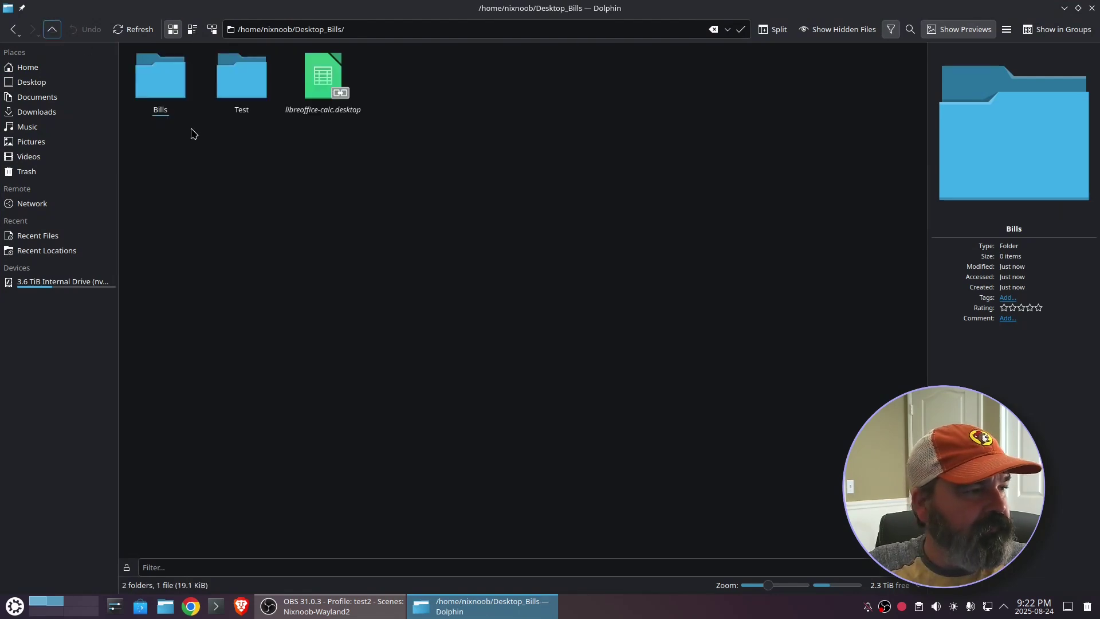
{"action": "left_click", "coordinate": [1090, 8]}
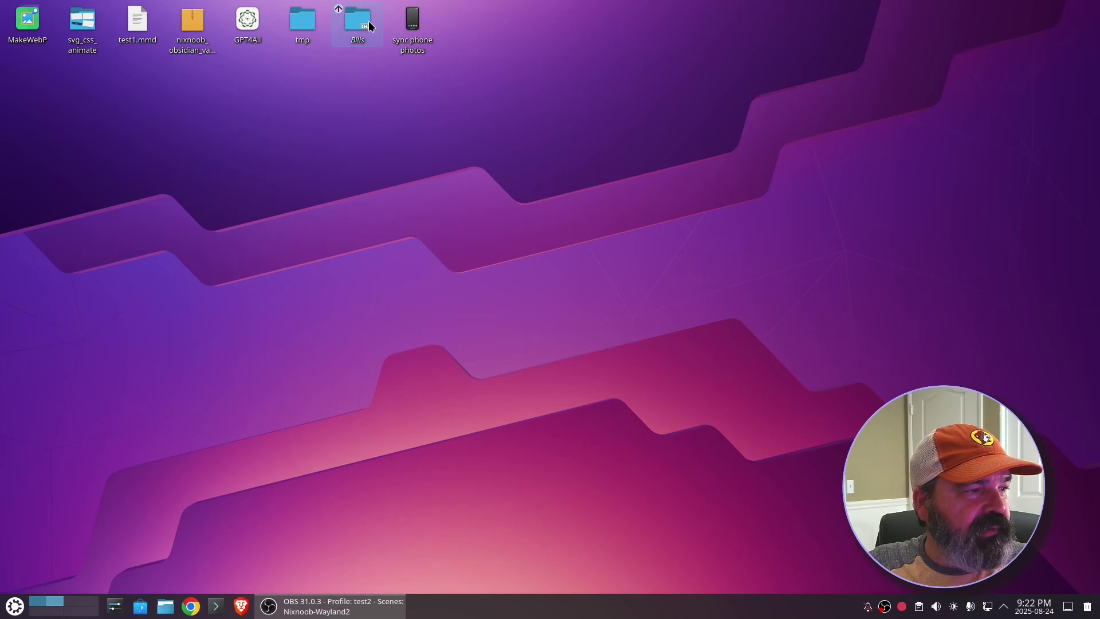
- Move the tmp and Bills folders from the default desktop to the trash and place sync phone photos beside GPT4All
{"action": "left_click_drag", "start_coordinate": [355, 48], "coordinate": [375, 7]}
{"action": "right_click", "coordinate": [362, 25]}
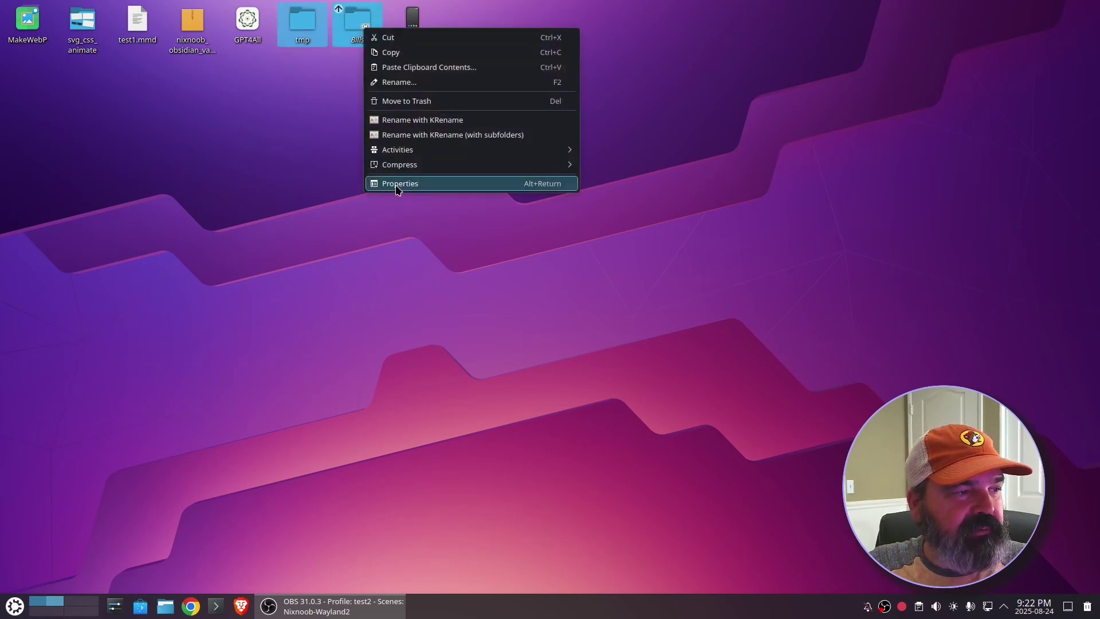
{"action": "left_click", "coordinate": [425, 102]}
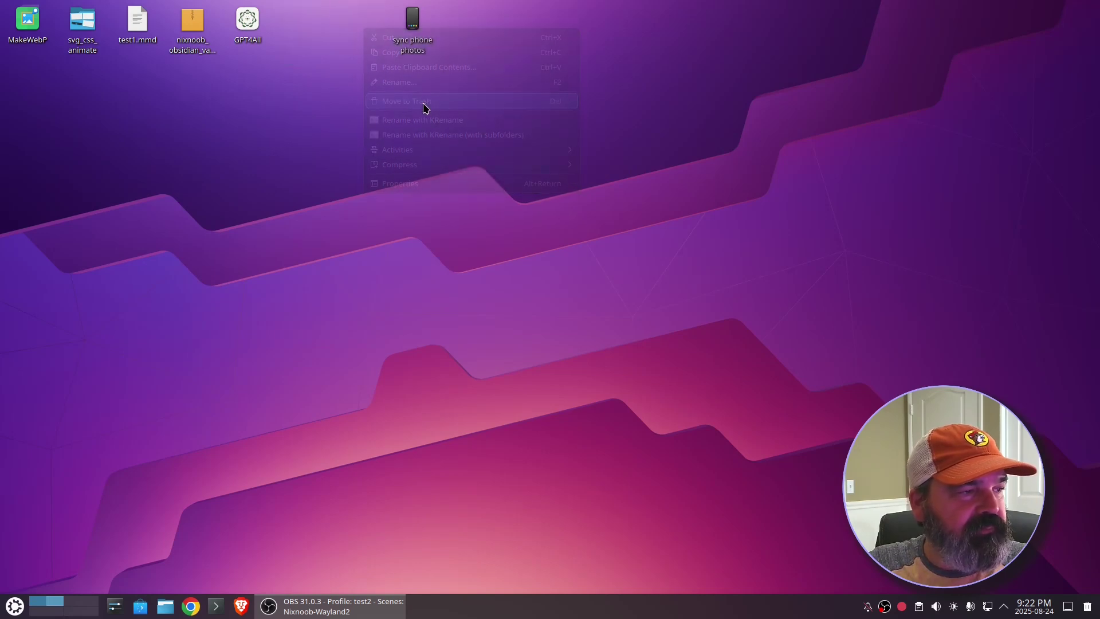
{"action": "left_click_drag", "start_coordinate": [412, 22], "coordinate": [411, 24]}
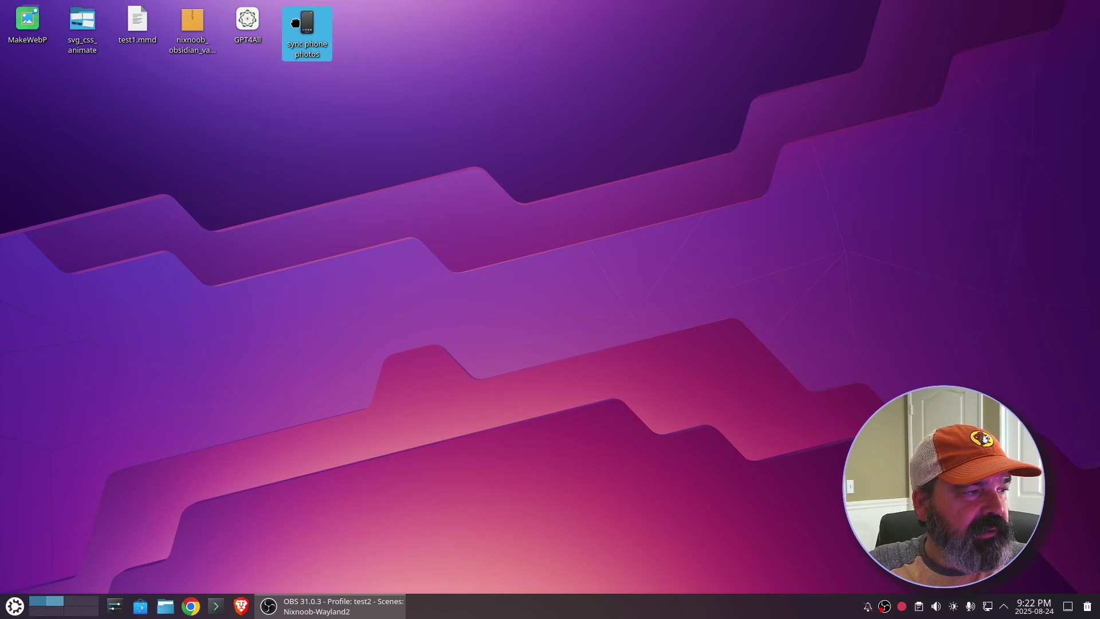
{"action": "left_click", "coordinate": [402, 156]}
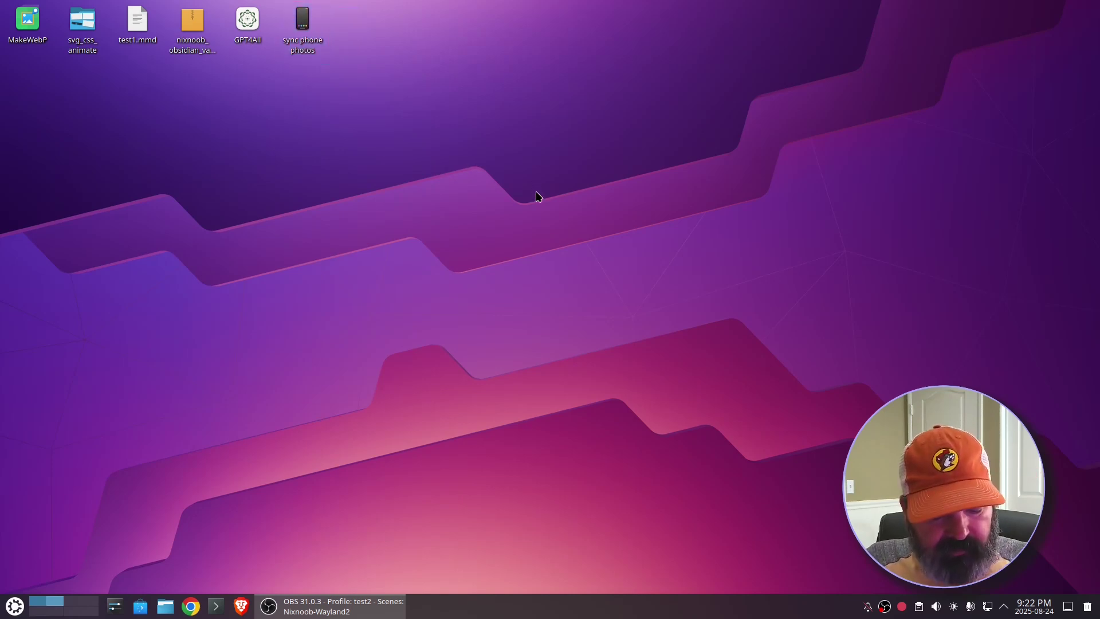
- Switch to the Bills activity and back to the default one to compare their desktop icons
{"action": "key", "text": "super+Tab"}
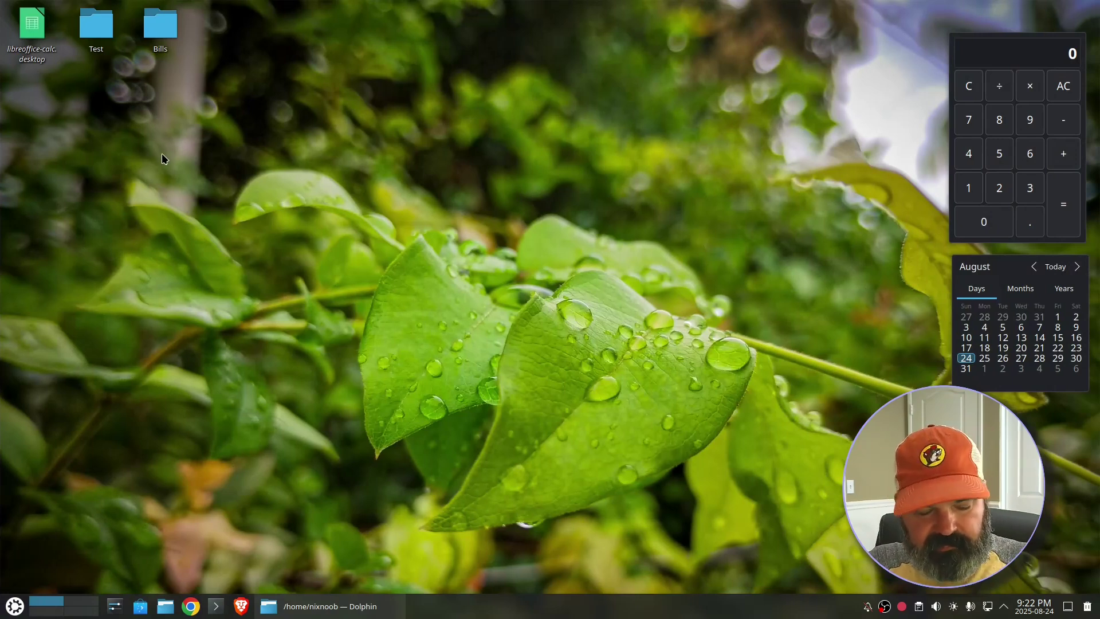
{"action": "key", "text": "super+Tab"}
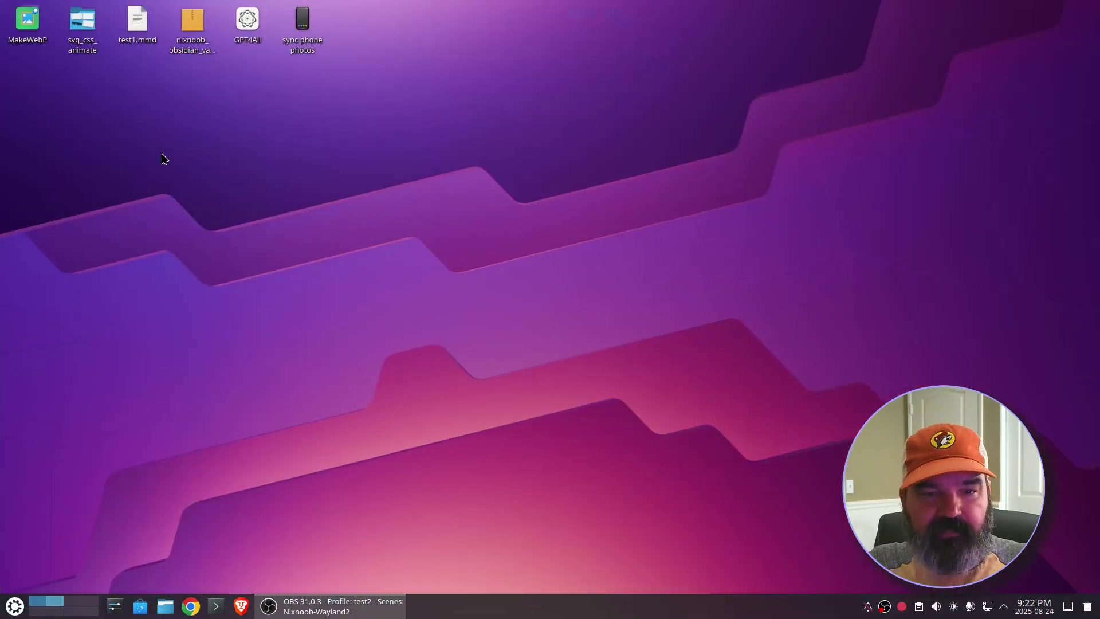